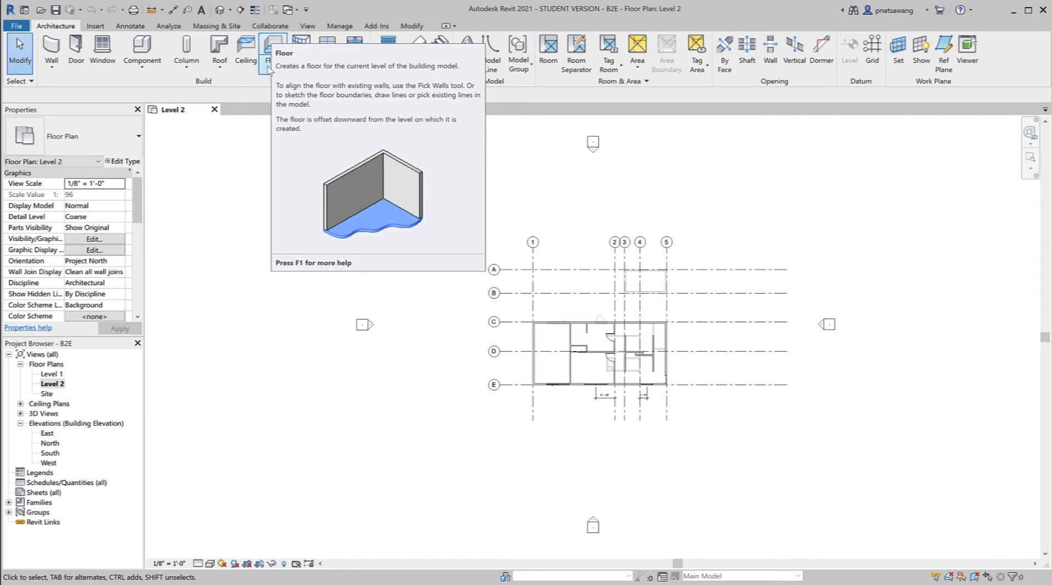
# Start an architectural floor boundary sketch on Level 2.
pyautogui.click(269, 69)
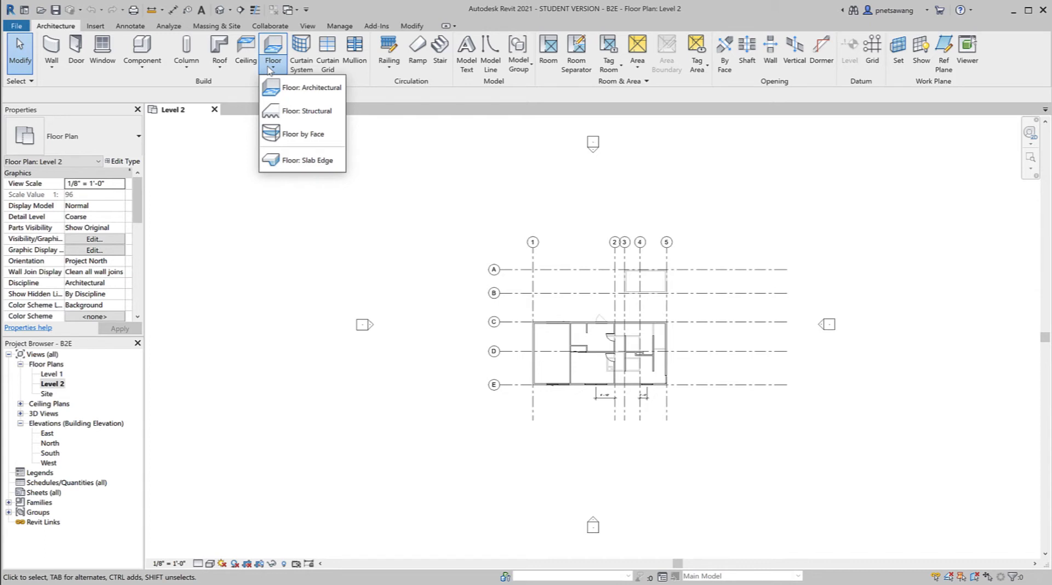
pyautogui.click(272, 44)
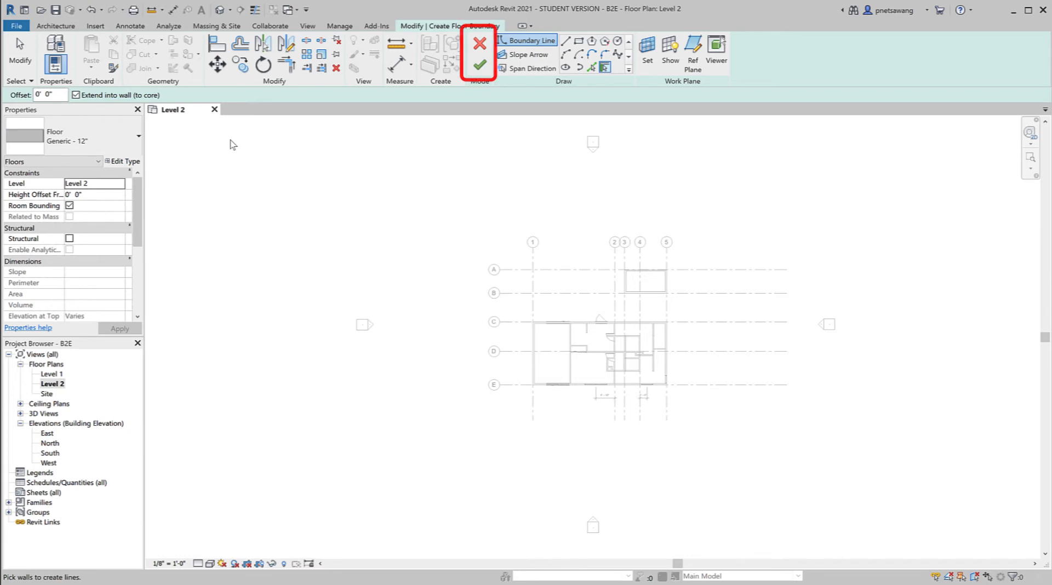
pyautogui.moveTo(782, 457); pyautogui.dragTo(364, 203)
pyautogui.moveTo(882, 446); pyautogui.dragTo(558, 190)
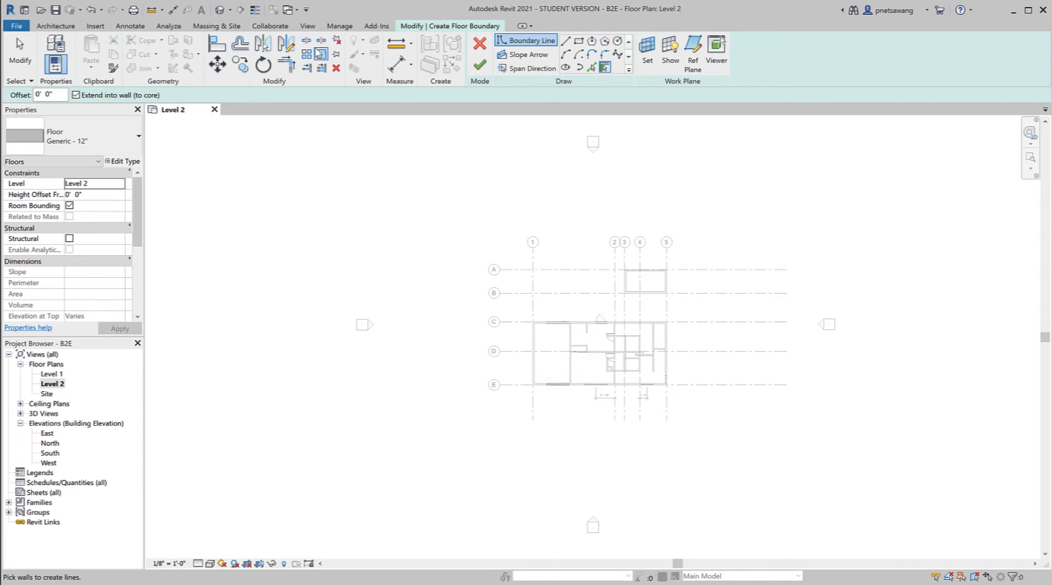
pyautogui.click(280, 26)
pyautogui.click(197, 26)
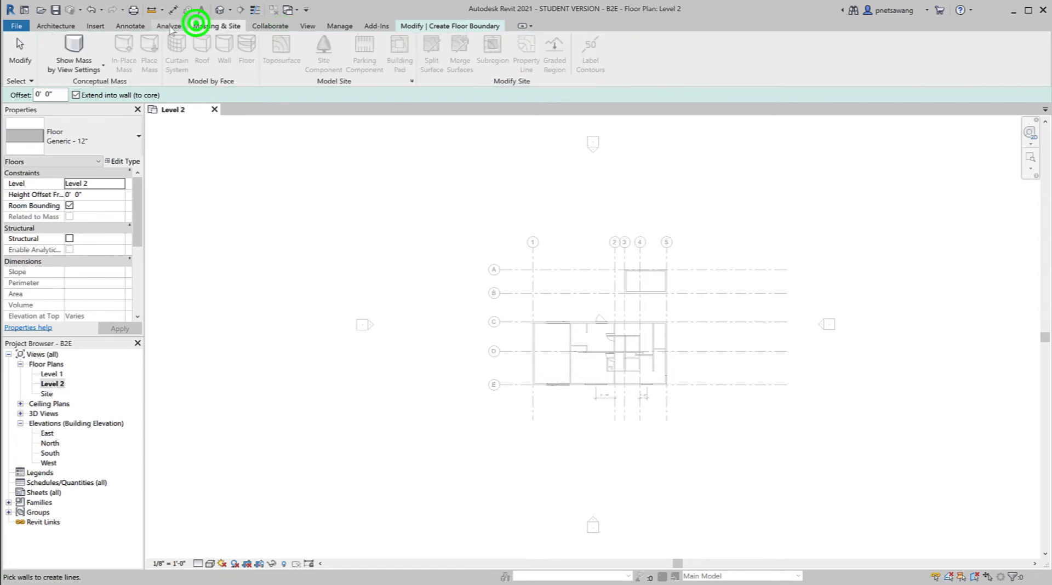
pyautogui.click(130, 26)
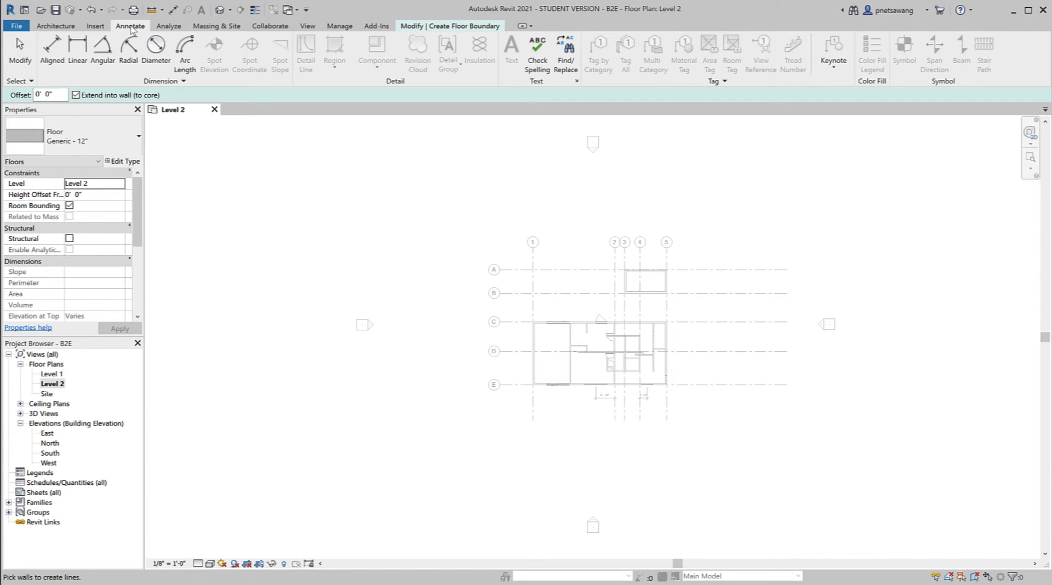
pyautogui.click(463, 29)
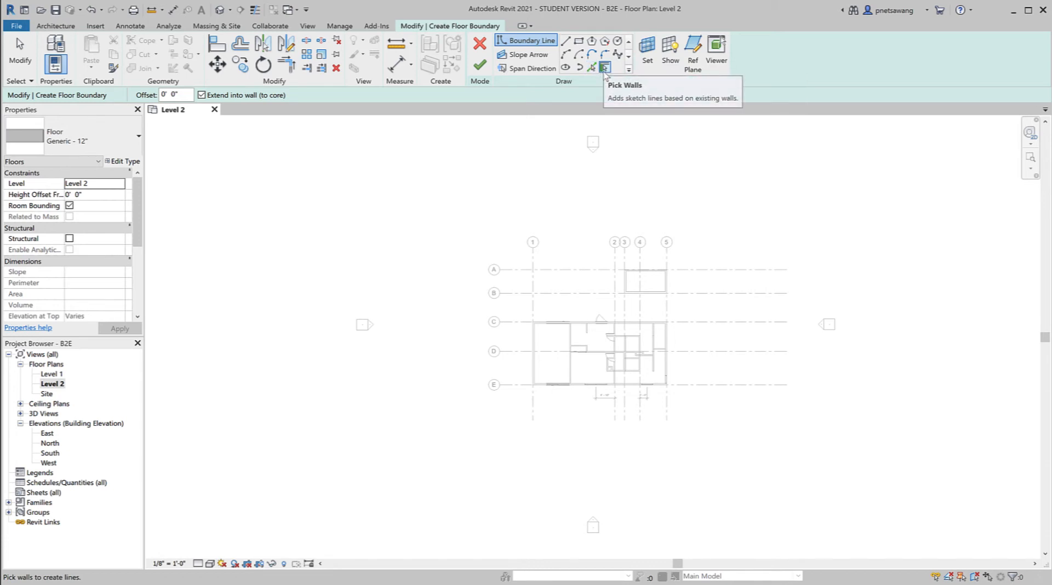
# Use Pick Walls to add a floor boundary line along the full-depth interior partition nearest grid 1.
pyautogui.press('Escape')
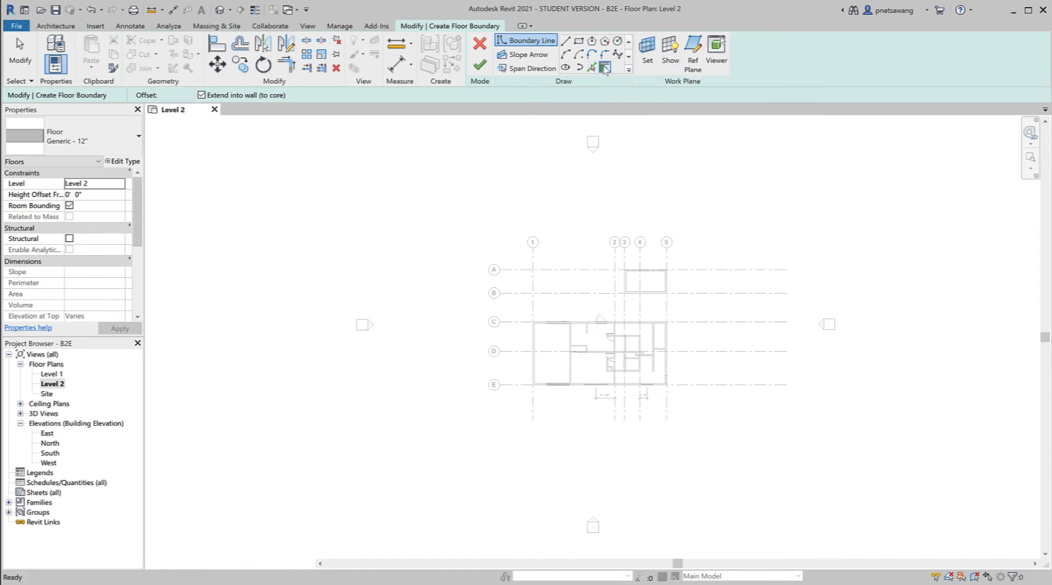
pyautogui.click(605, 67)
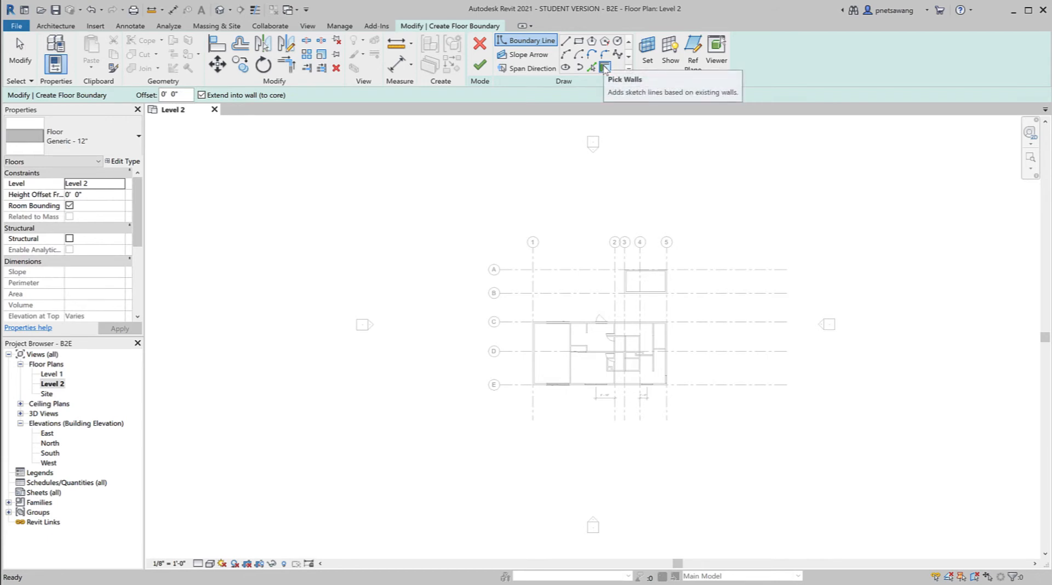
pyautogui.scroll(3, 594, 368)
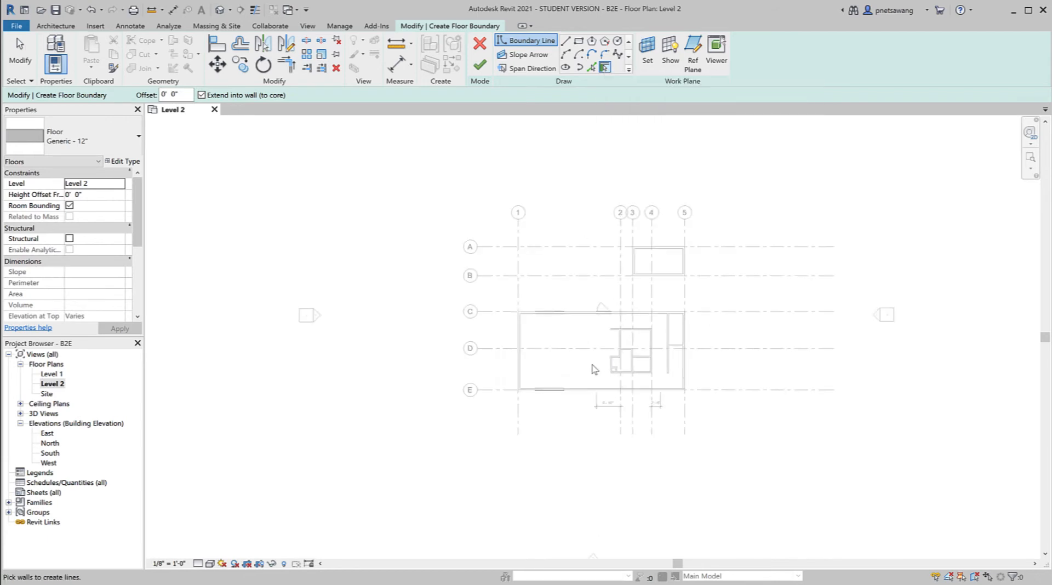
pyautogui.scroll(5, 592, 365)
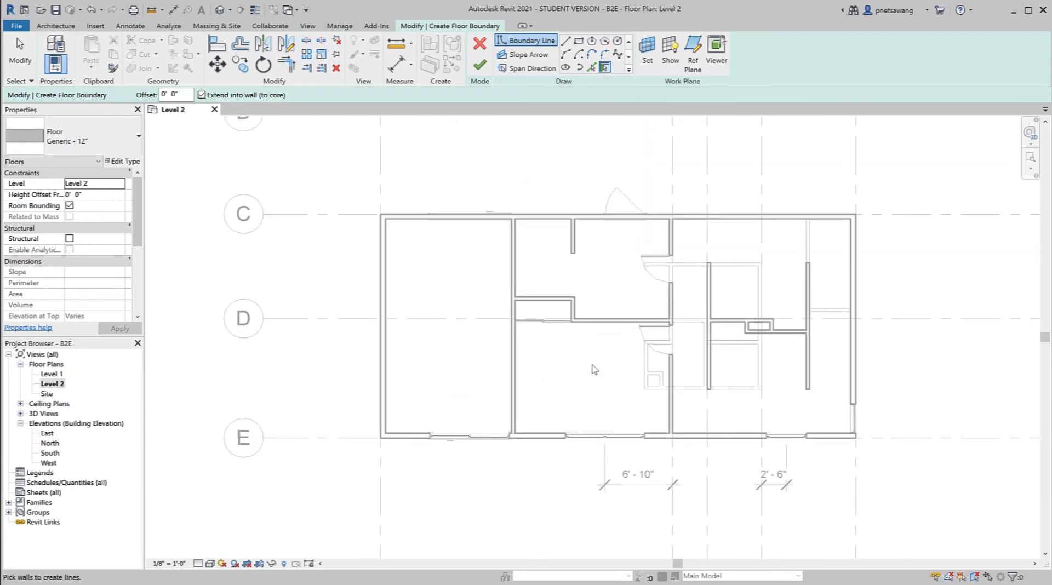
pyautogui.scroll(1, 594, 369)
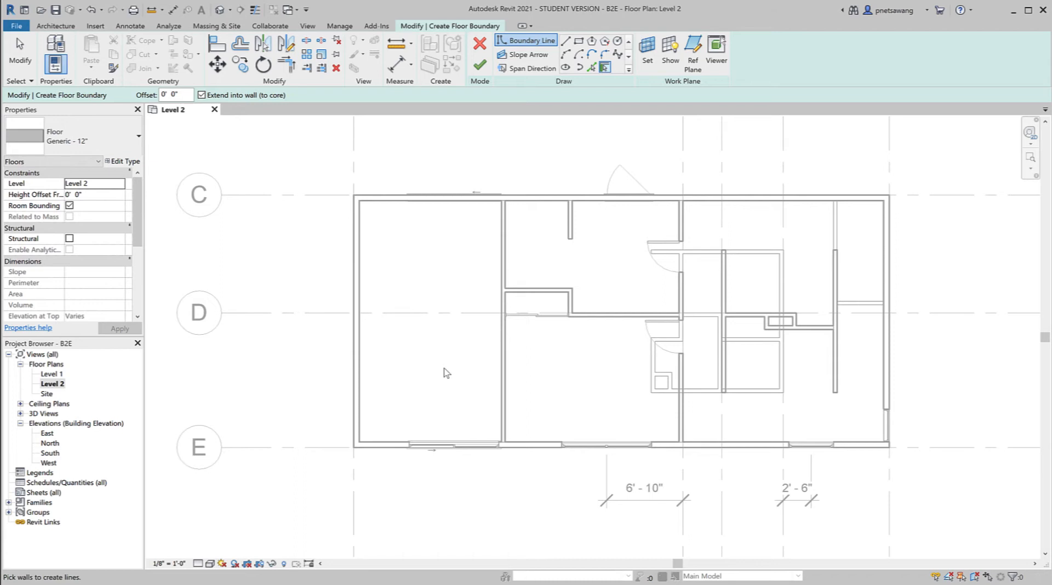
pyautogui.click(500, 367)
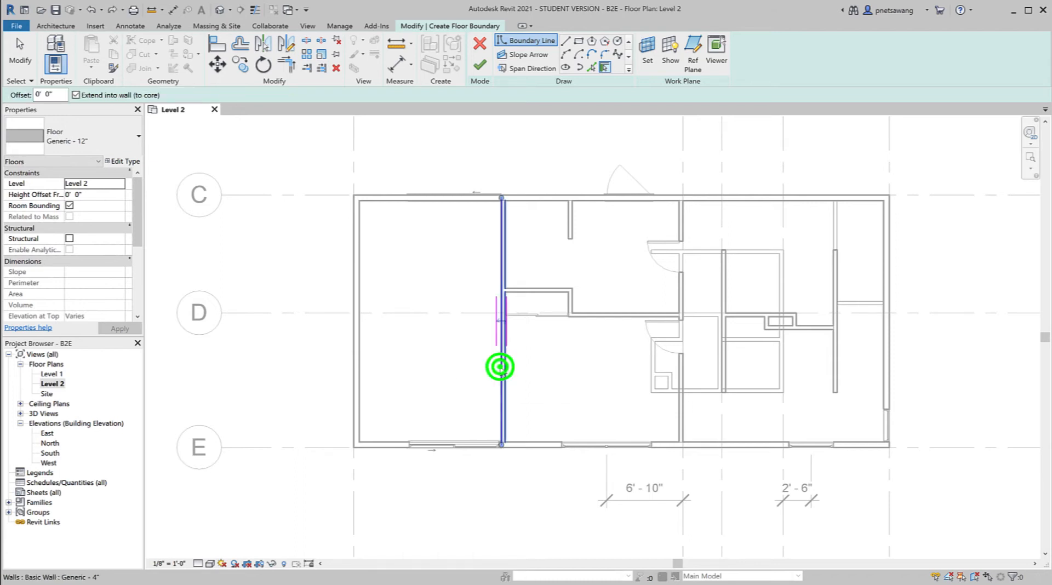
pyautogui.click(500, 370)
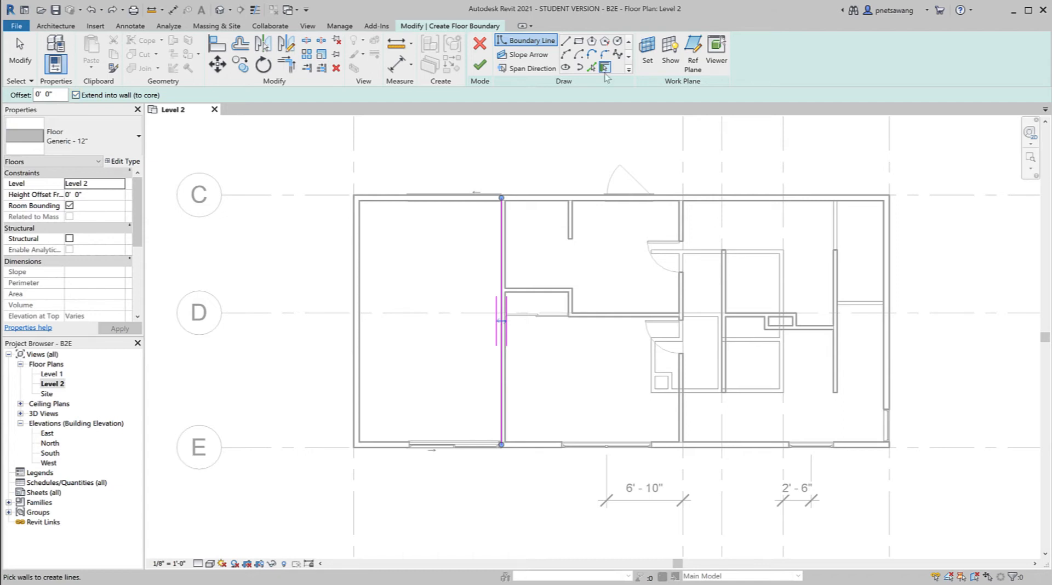
# Pick the exterior walls on grids C, E and 5 to add their floor boundary lines.
pyautogui.click(540, 208)
pyautogui.click(541, 208)
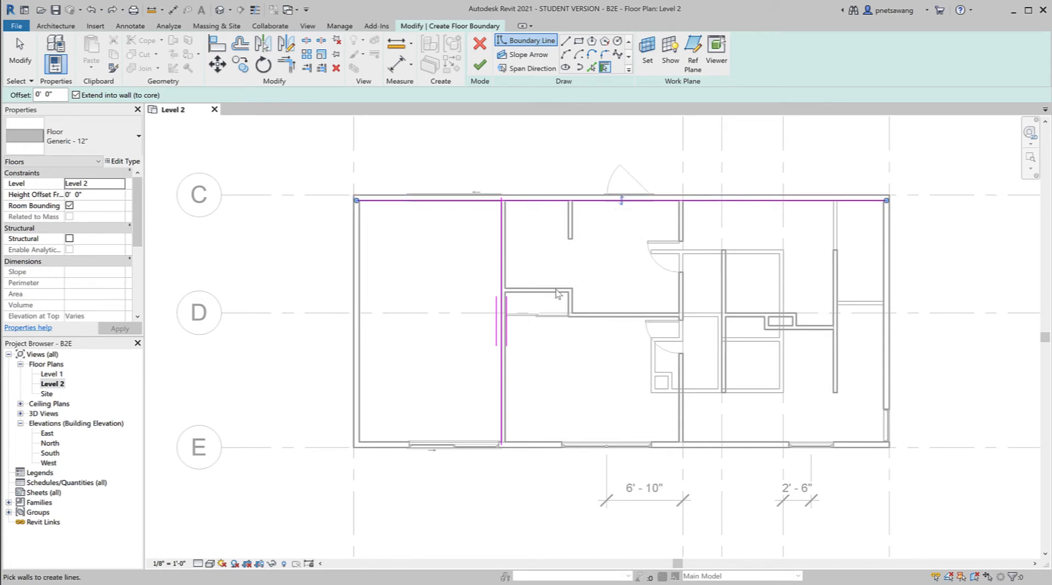
pyautogui.click(529, 443)
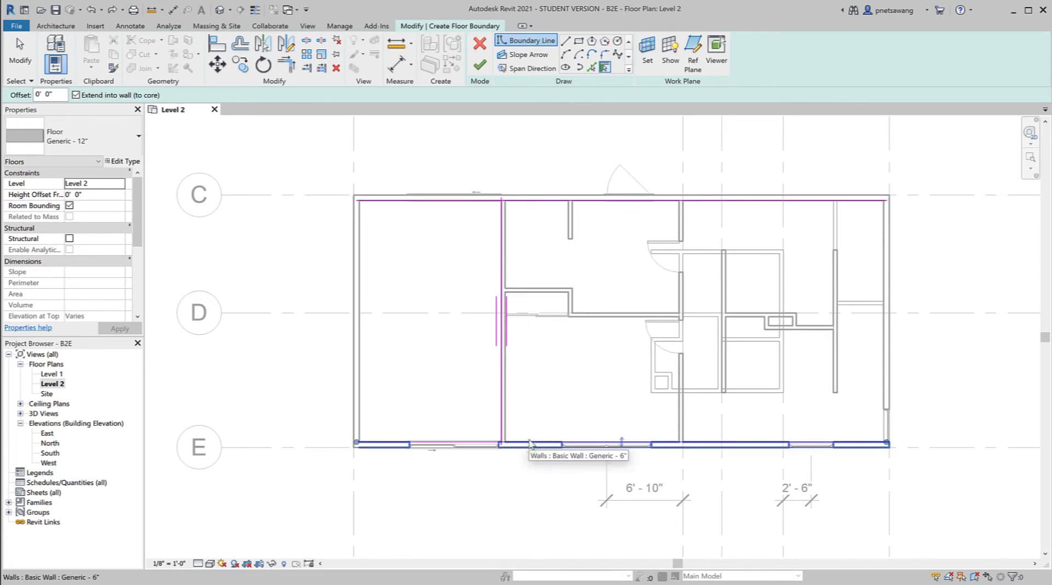
pyautogui.click(878, 228)
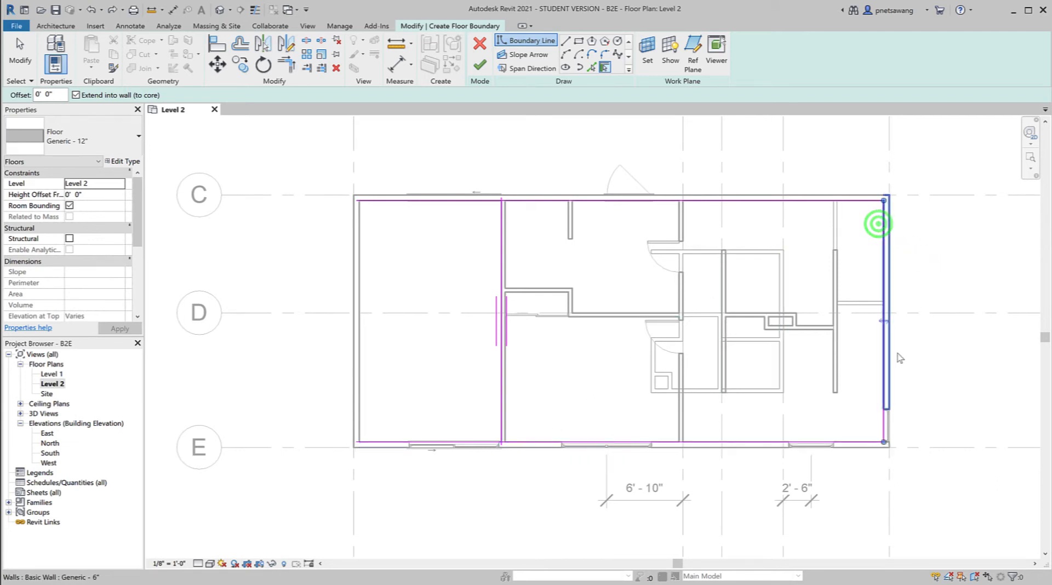
# Pick the short interior wall nearest grid 5 to add a boundary line beside the stair area.
pyautogui.scroll(1, 903, 361)
pyautogui.scroll(4, 911, 368)
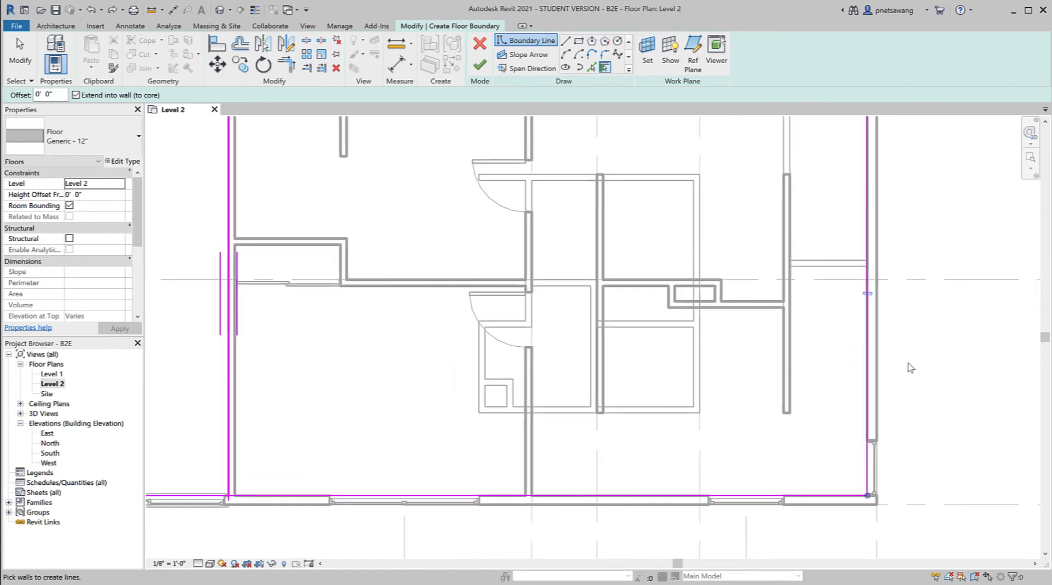
pyautogui.moveTo(909, 364); pyautogui.dragTo(833, 404, button='middle')
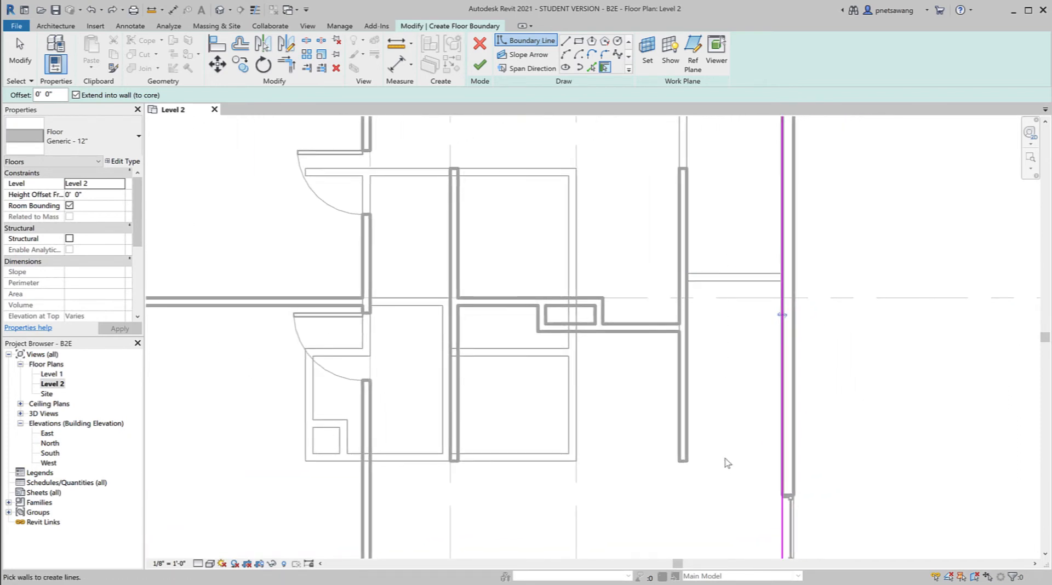
pyautogui.scroll(-3, 543, 383)
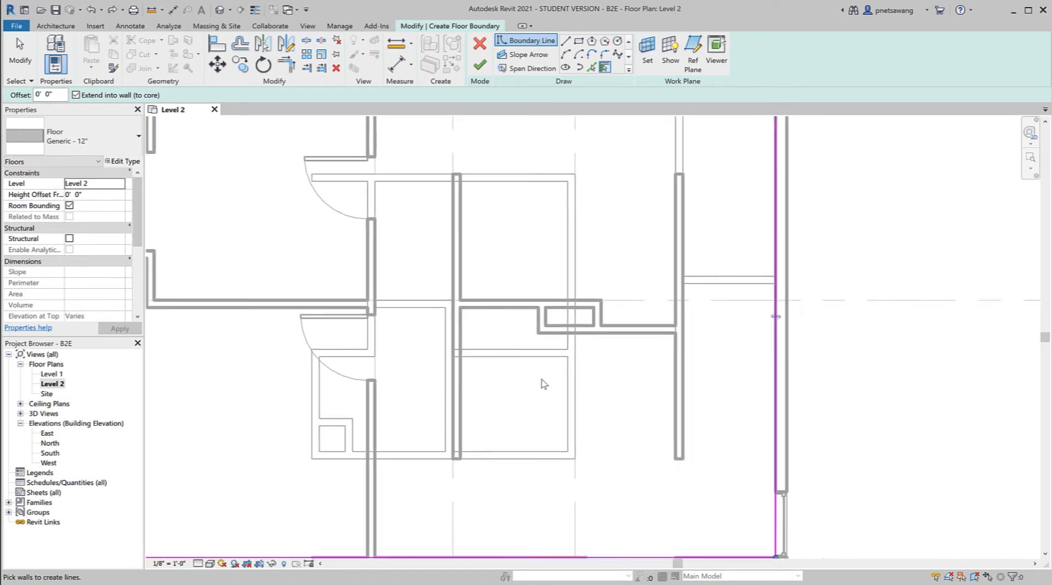
pyautogui.scroll(-2, 543, 383)
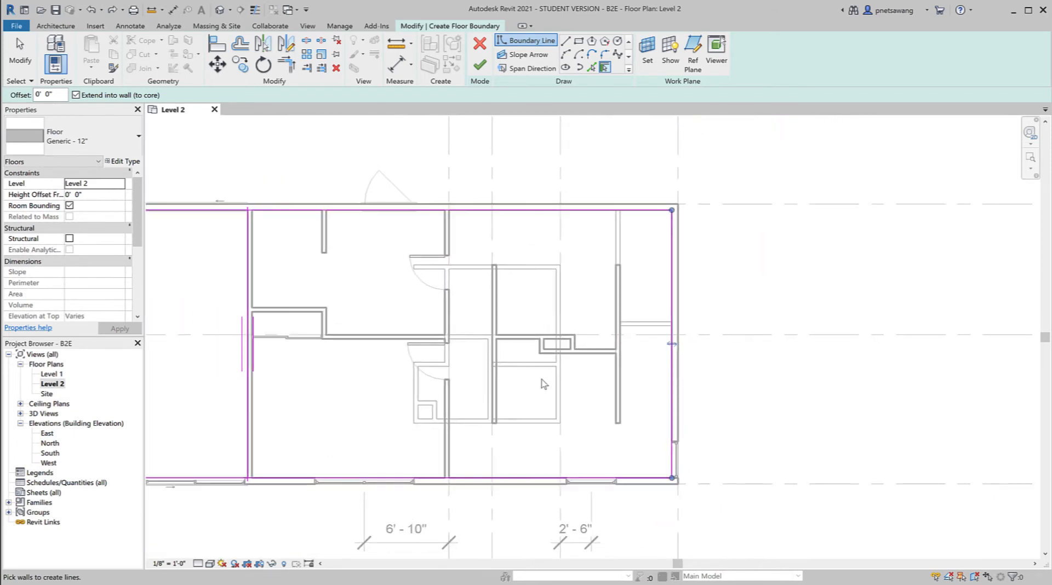
pyautogui.click(620, 393)
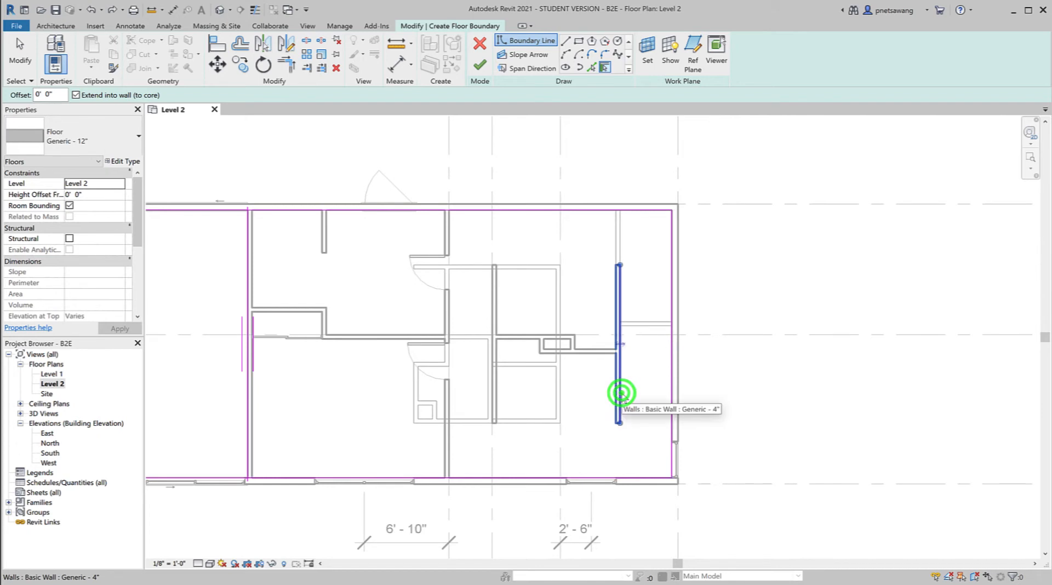
# Draw a horizontal boundary line from the grid C end of the stair-side wall to the boundary along grid 5.
pyautogui.click(566, 41)
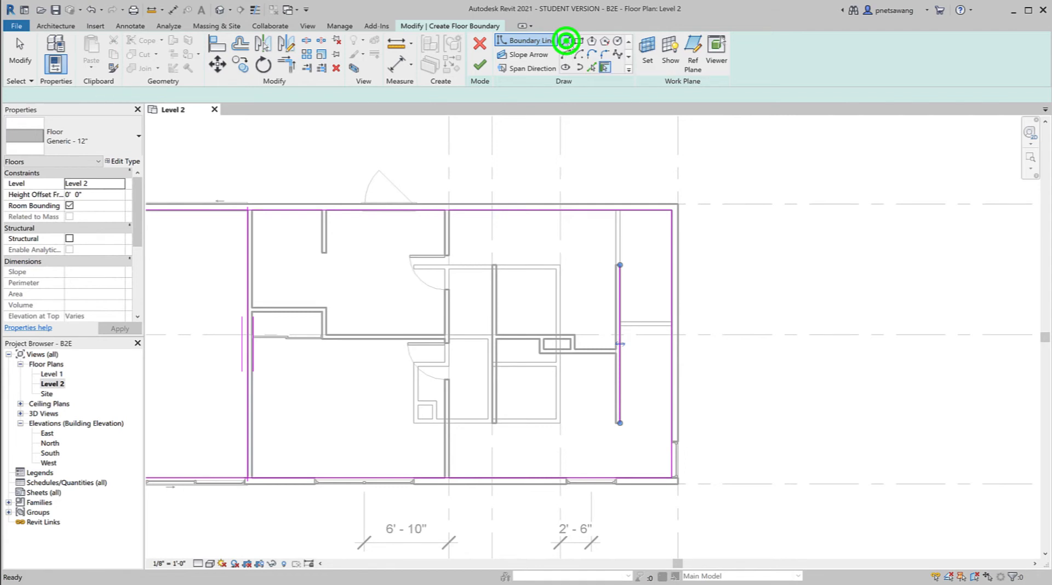
pyautogui.click(622, 263)
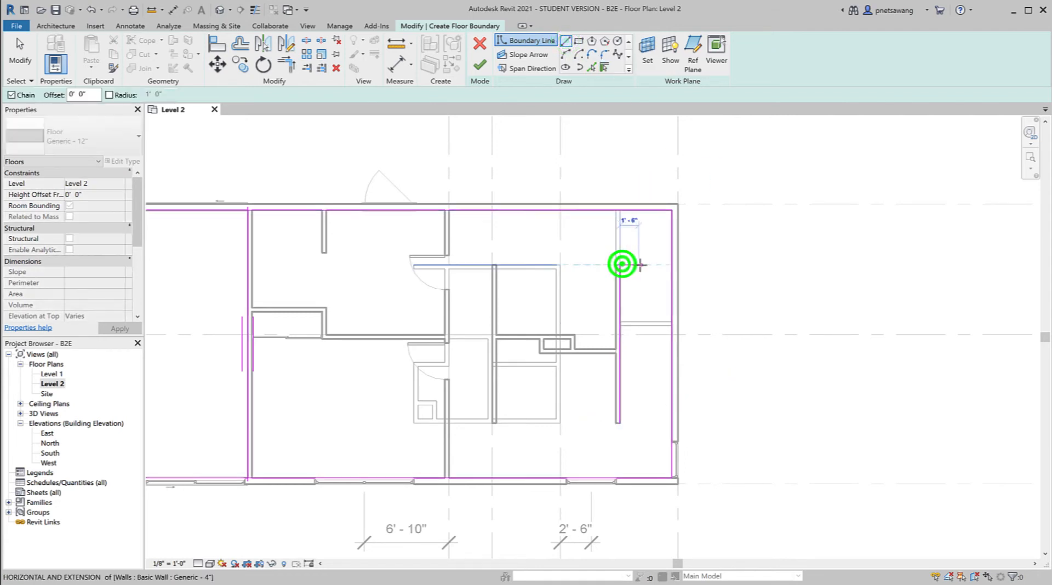
pyautogui.click(669, 265)
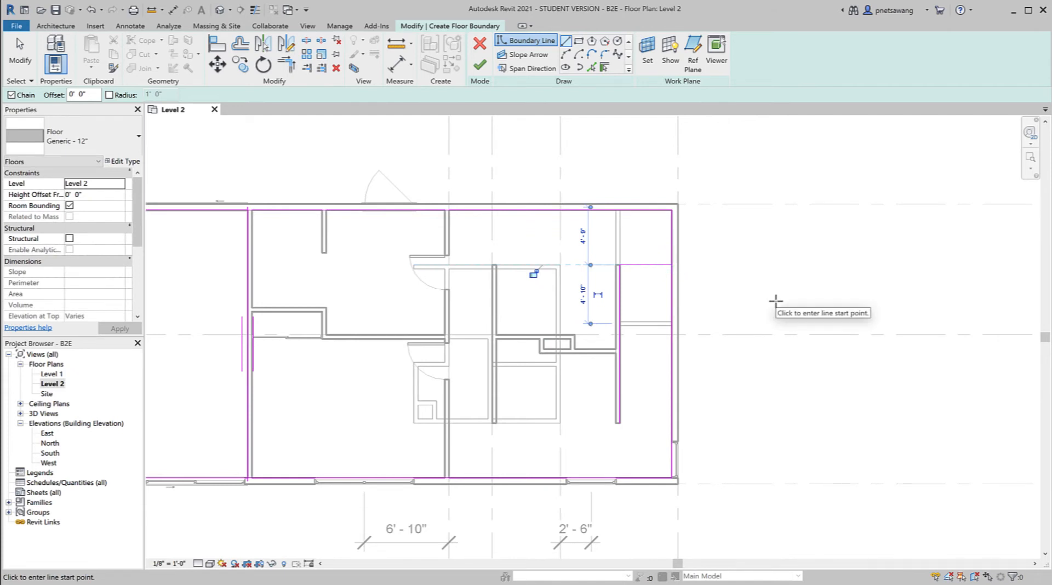
pyautogui.scroll(5, 775, 300)
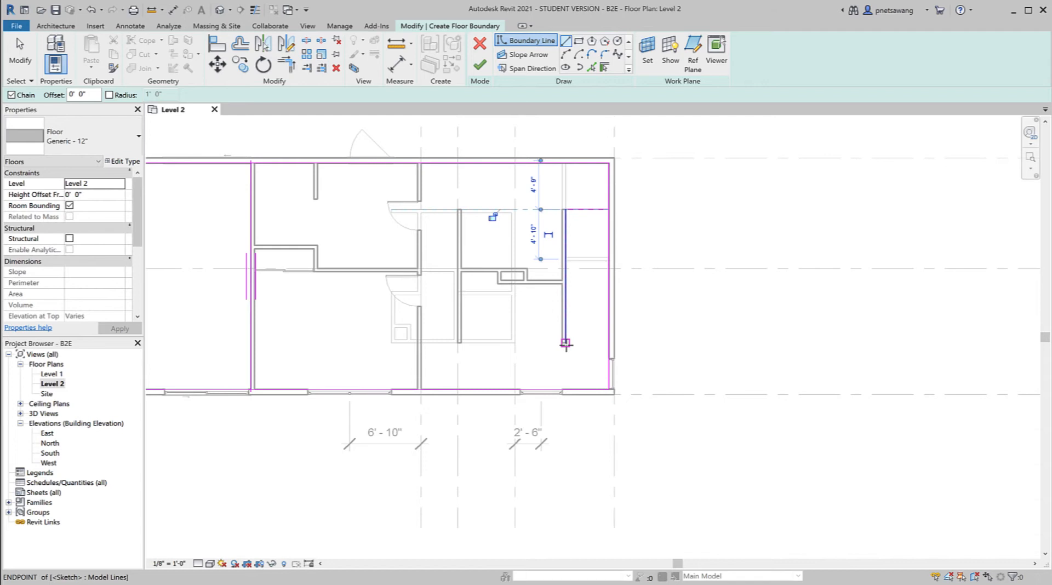
pyautogui.press('t')
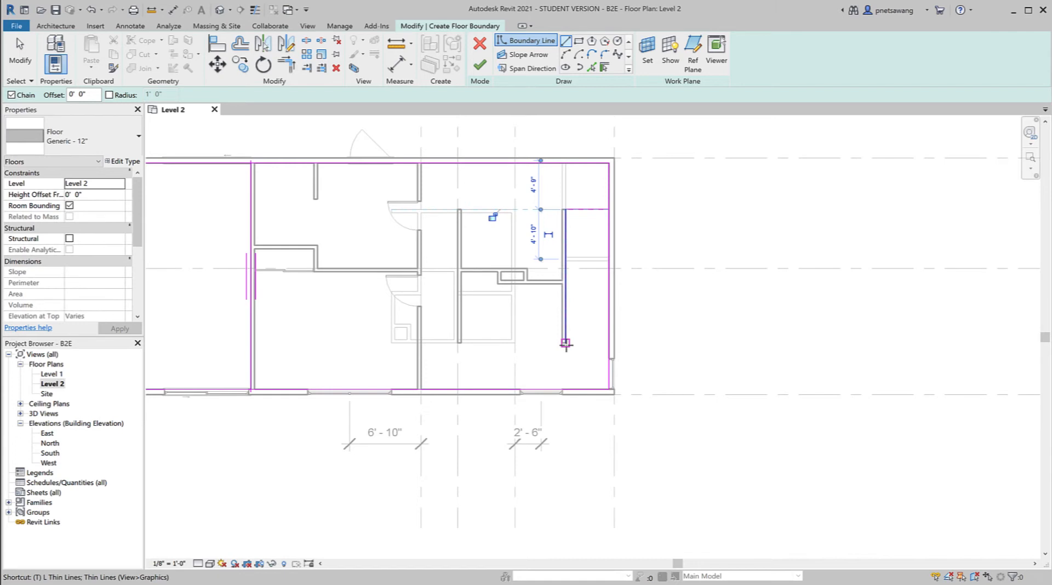
pyautogui.click(566, 343)
pyautogui.press('Escape')
pyautogui.press('Escape')
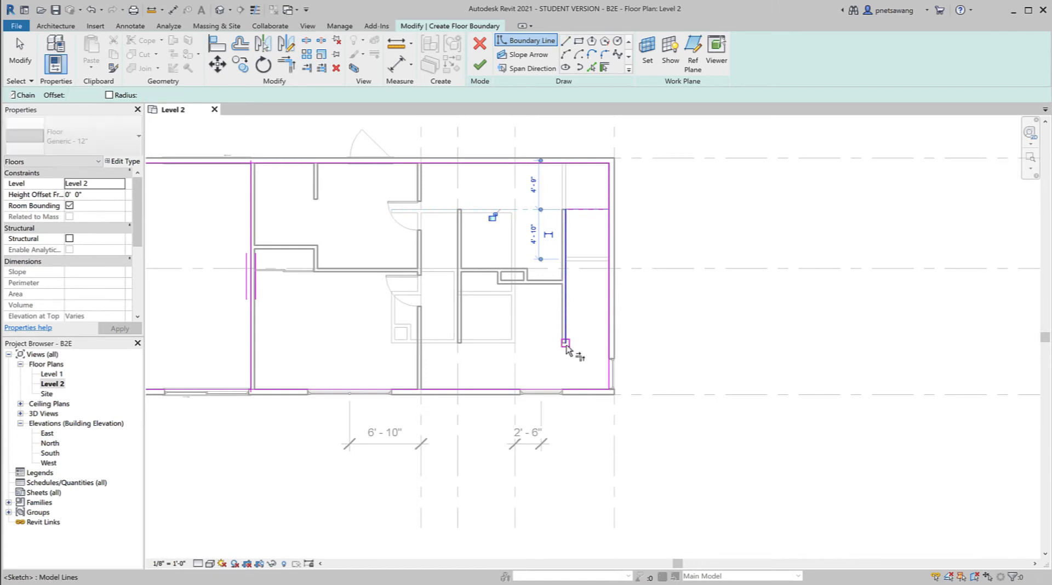
# Trim the partition boundary line to corners with the grid C and grid E lines, keeping the portions toward grid 5.
pyautogui.press('t')
pyautogui.press('r')
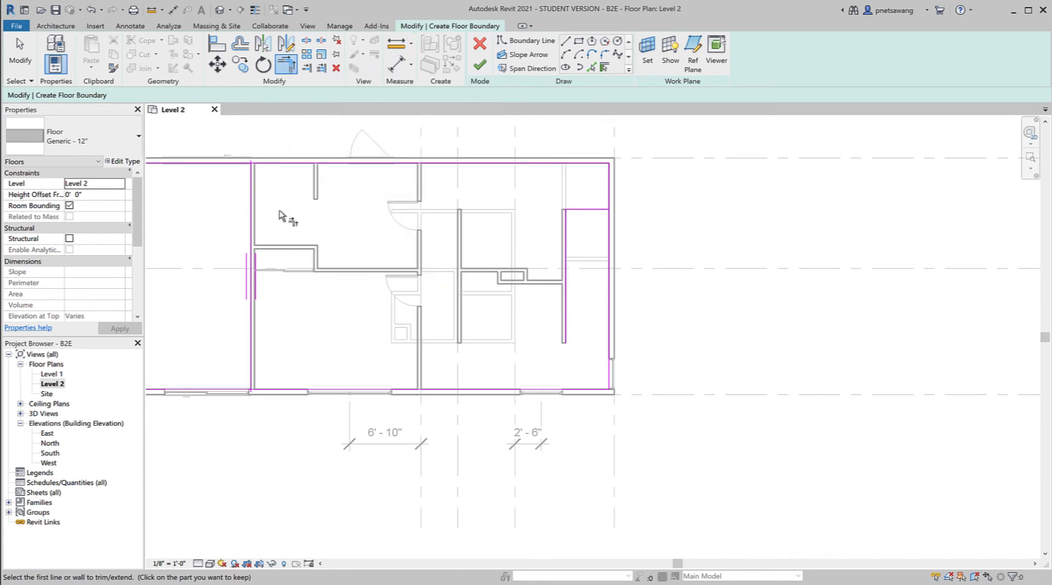
pyautogui.click(252, 239)
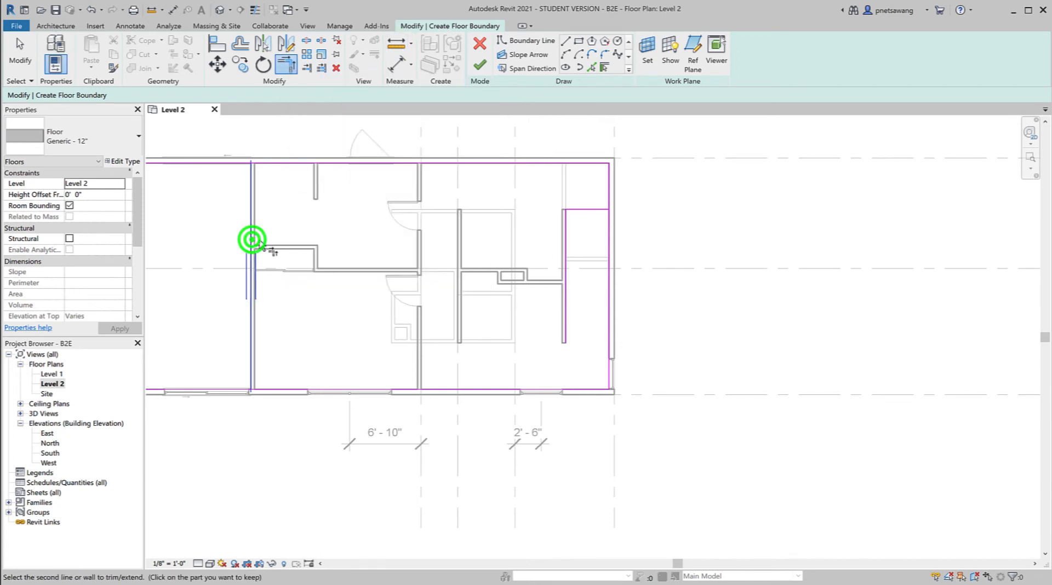
pyautogui.click(301, 163)
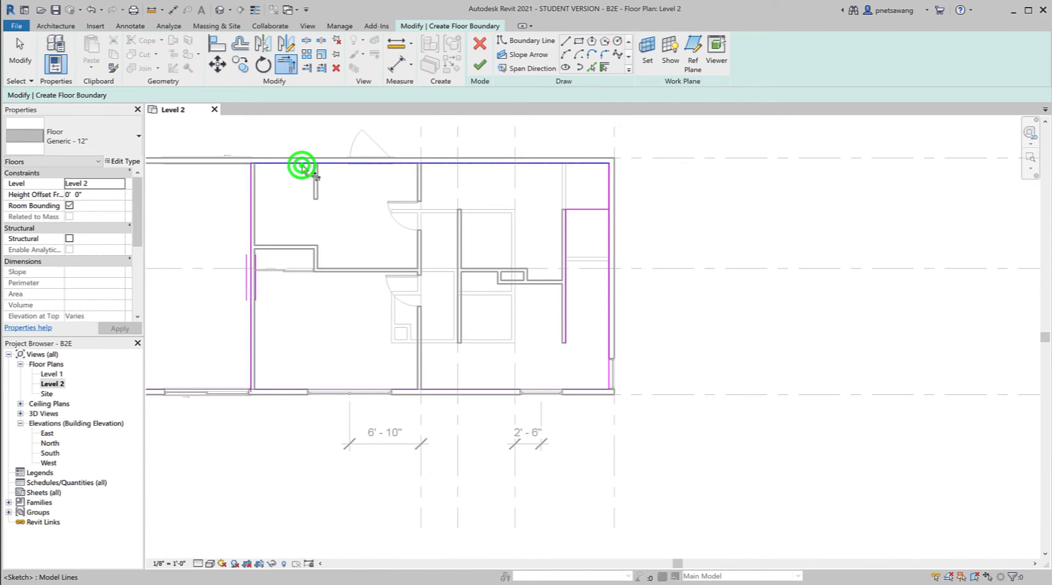
pyautogui.click(251, 345)
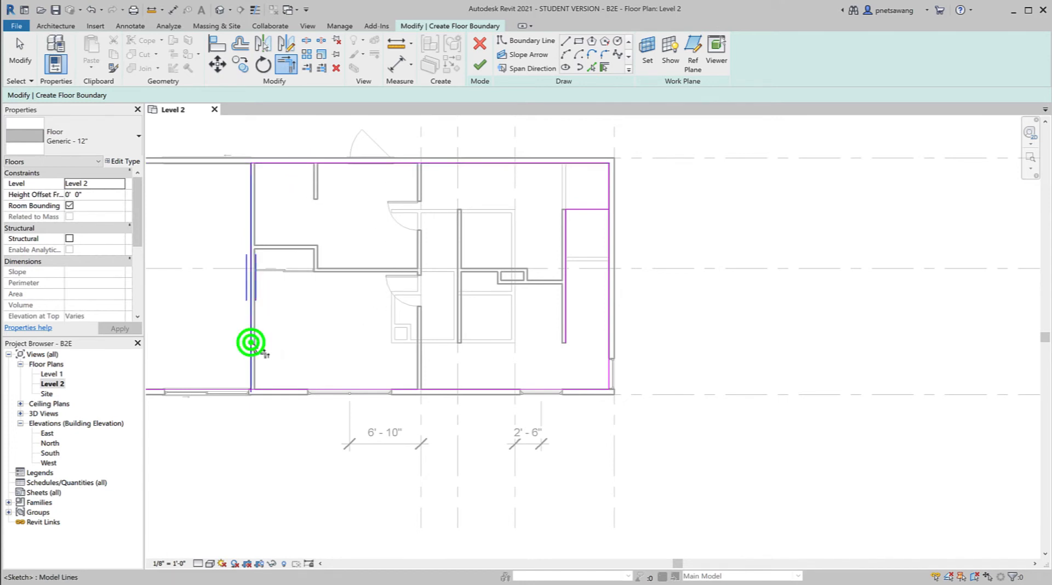
pyautogui.click(320, 387)
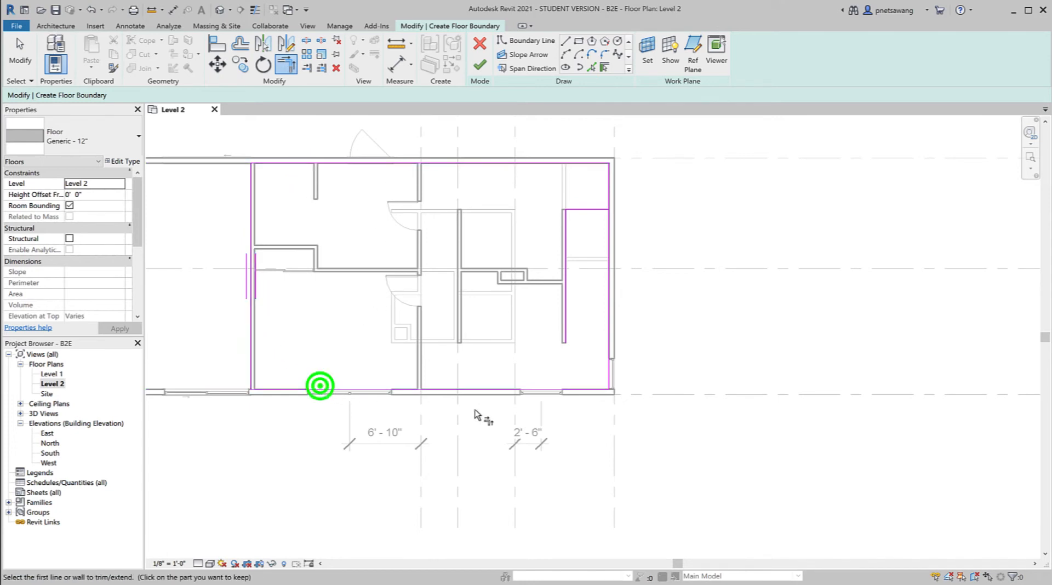
# Trim the stair-side line to a corner with the grid E line, and the short horizontal line with the grid 5 line.
pyautogui.click(520, 389)
pyautogui.click(565, 325)
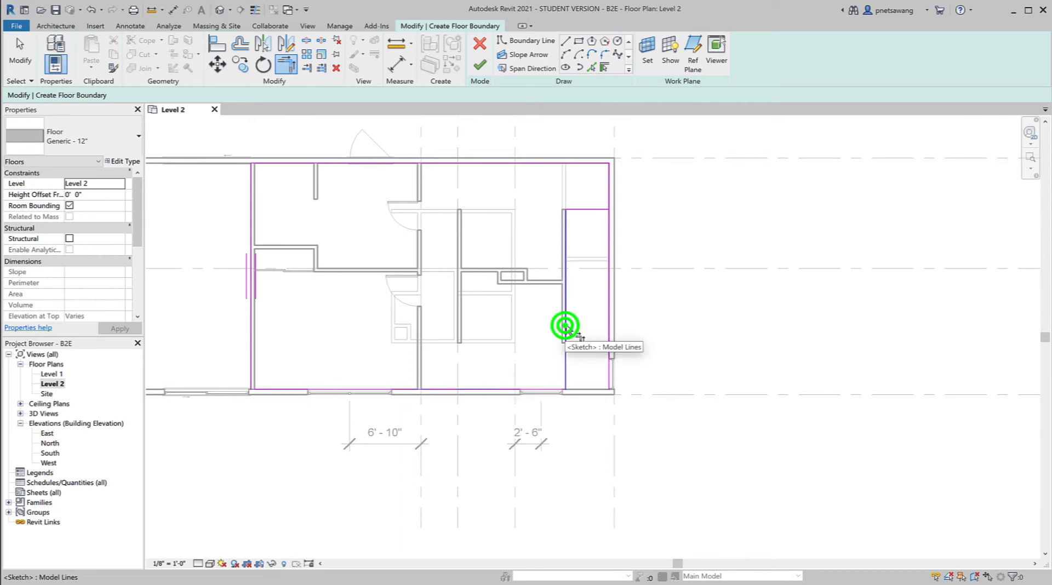
pyautogui.click(591, 209)
pyautogui.click(609, 192)
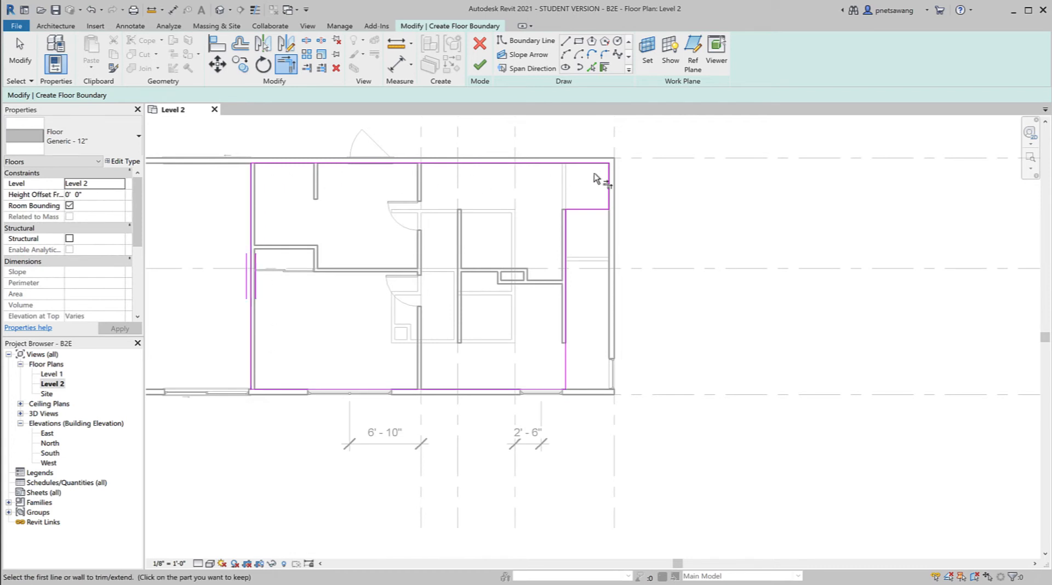
pyautogui.moveTo(694, 308); pyautogui.dragTo(864, 328, button='middle')
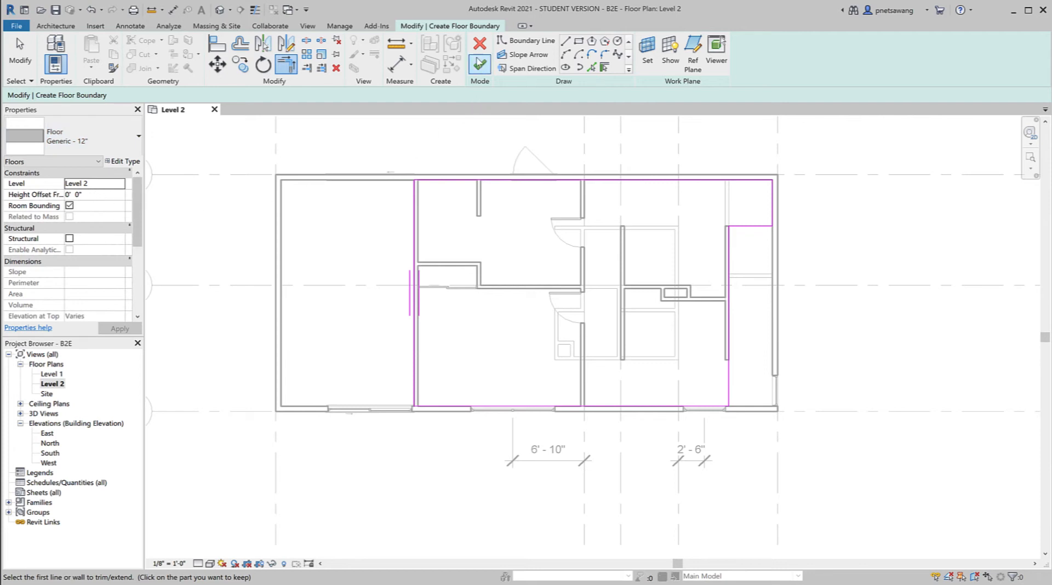
# Finish the Level 2 floor boundary sketch and save the project.
pyautogui.click(480, 66)
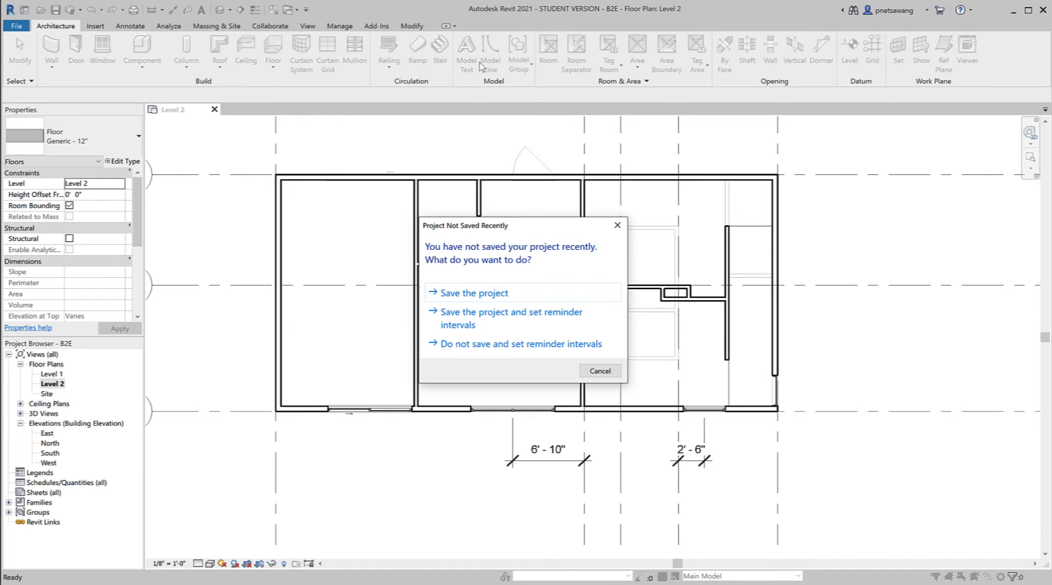
pyautogui.click(483, 295)
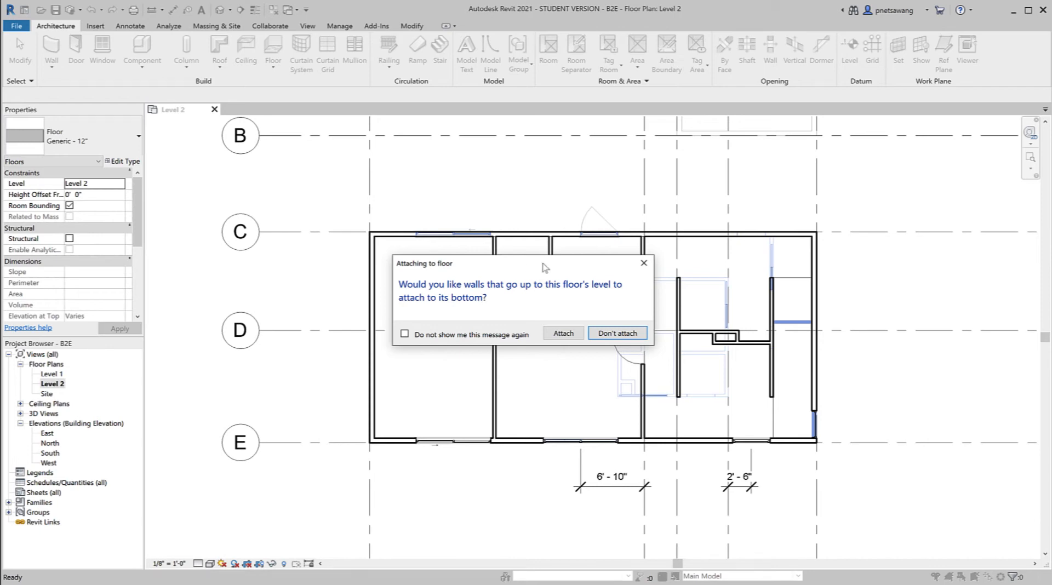
# Attach the walls that go up to Level 2 to the new floor's bottom, detaching the targets they miss.
pyautogui.moveTo(542, 264); pyautogui.dragTo(415, 193)
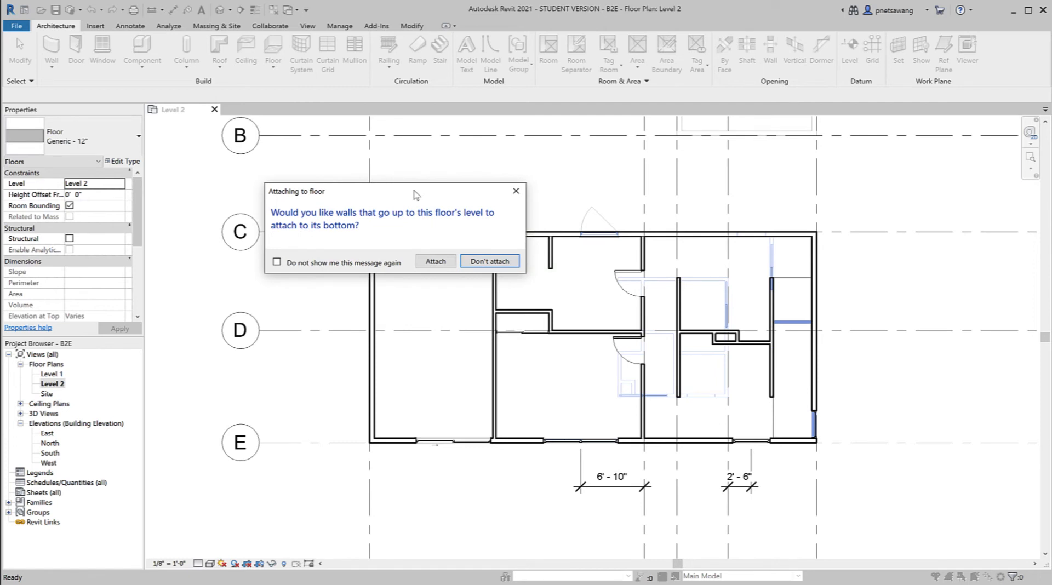
pyautogui.click(435, 262)
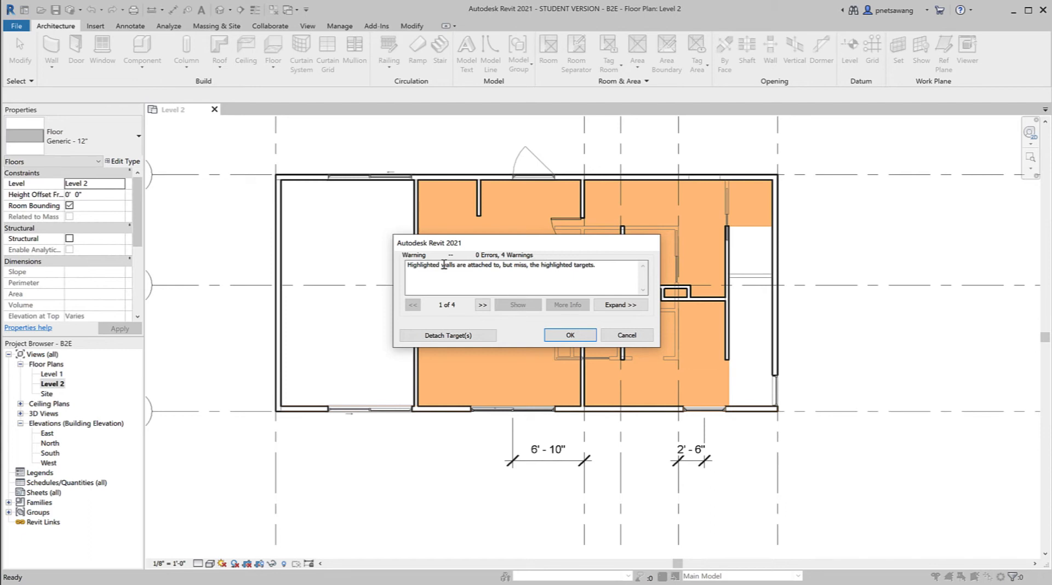
pyautogui.click(448, 336)
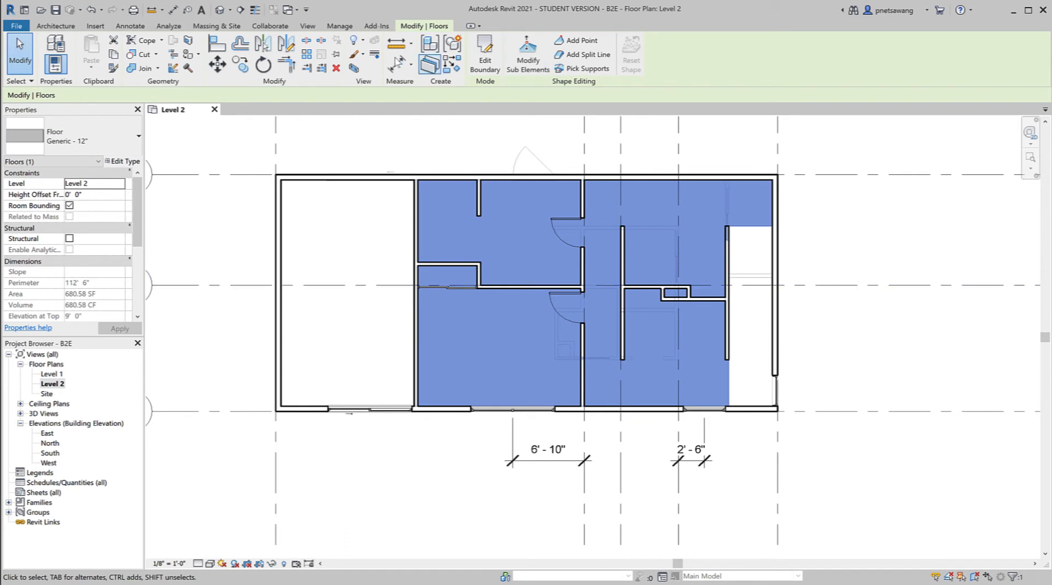
# Draw a vertical building section through the stair-side rooms, from beyond grid C to beyond grid E, and open its view.
pyautogui.click(308, 27)
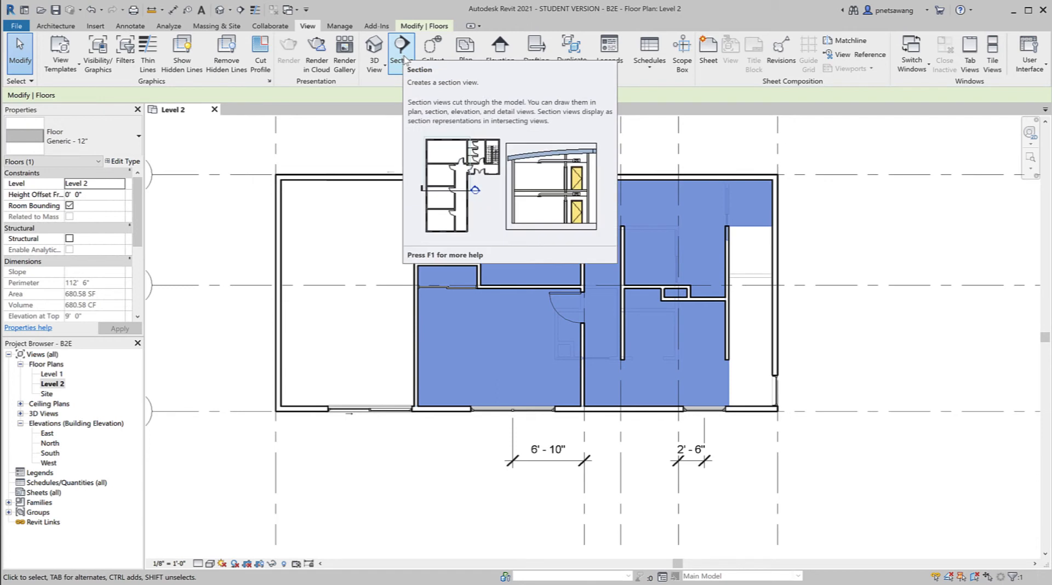
pyautogui.click(240, 10)
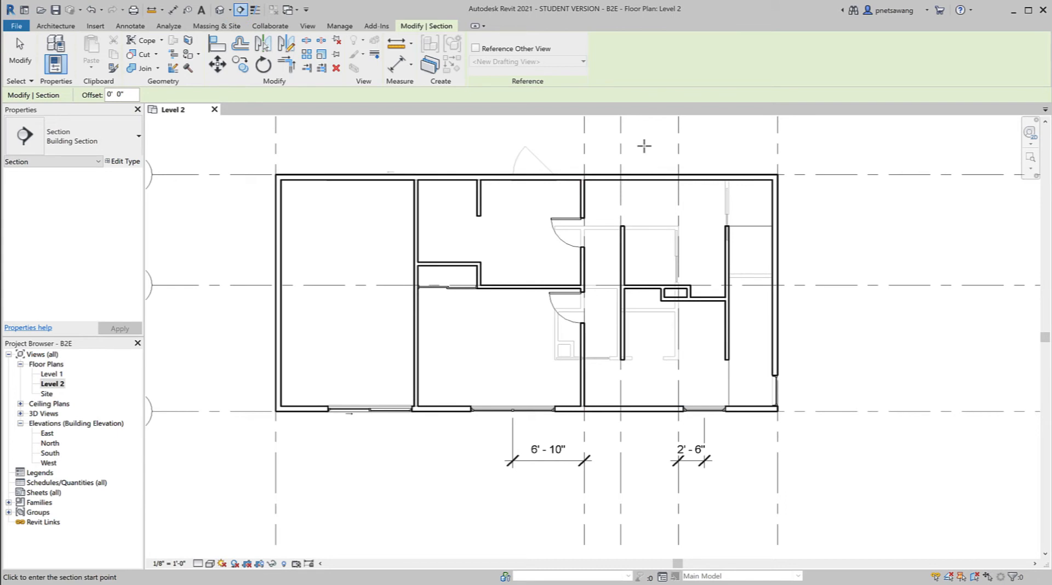
pyautogui.click(645, 146)
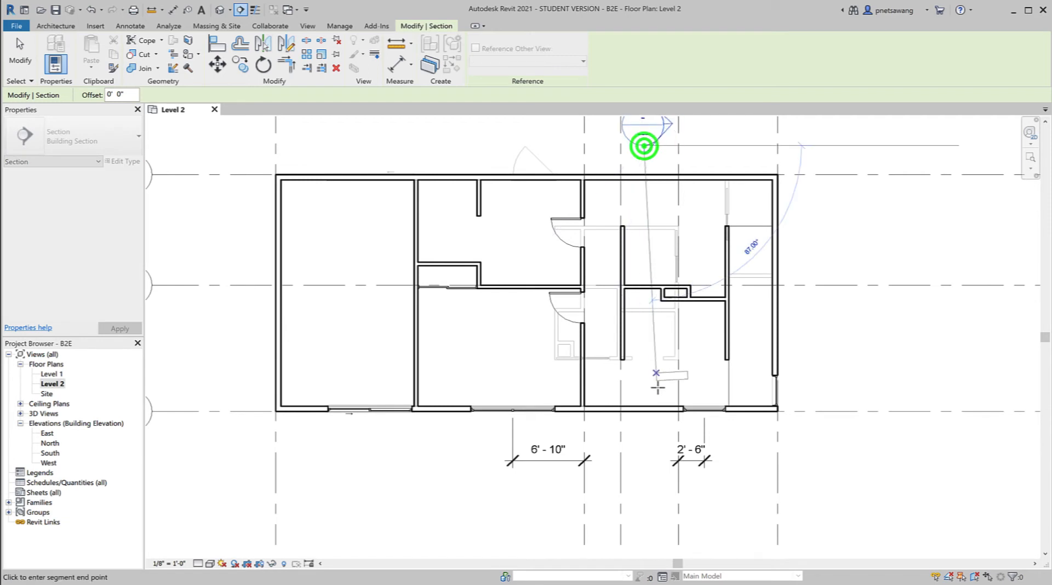
pyautogui.click(646, 453)
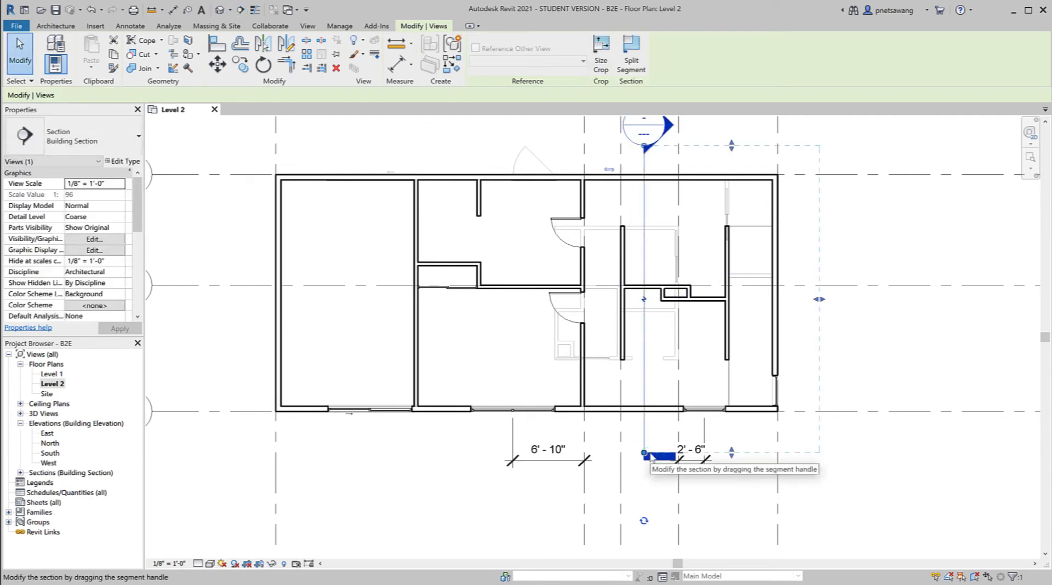
pyautogui.press('Escape')
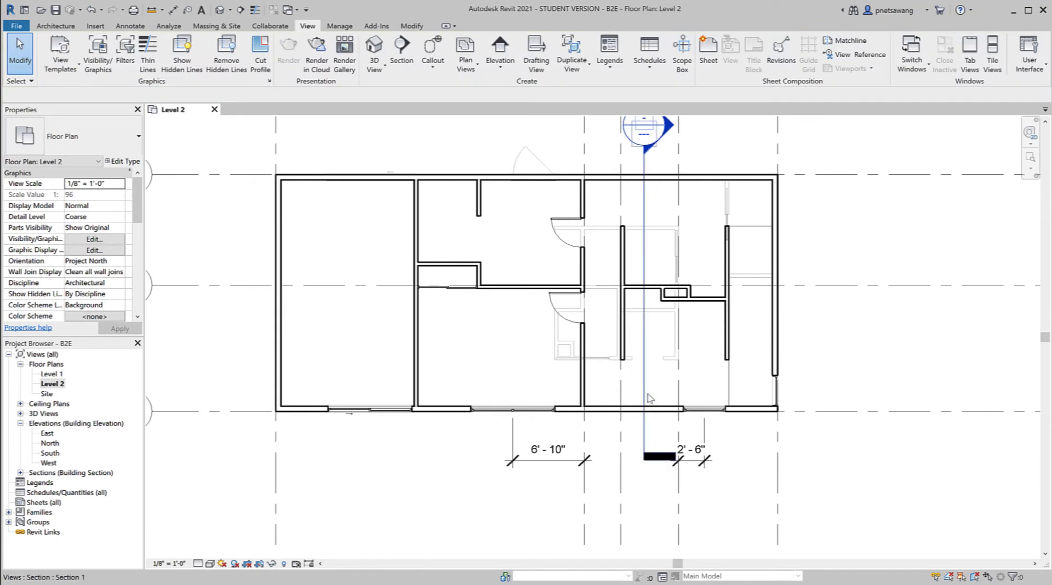
pyautogui.doubleClick(633, 137)
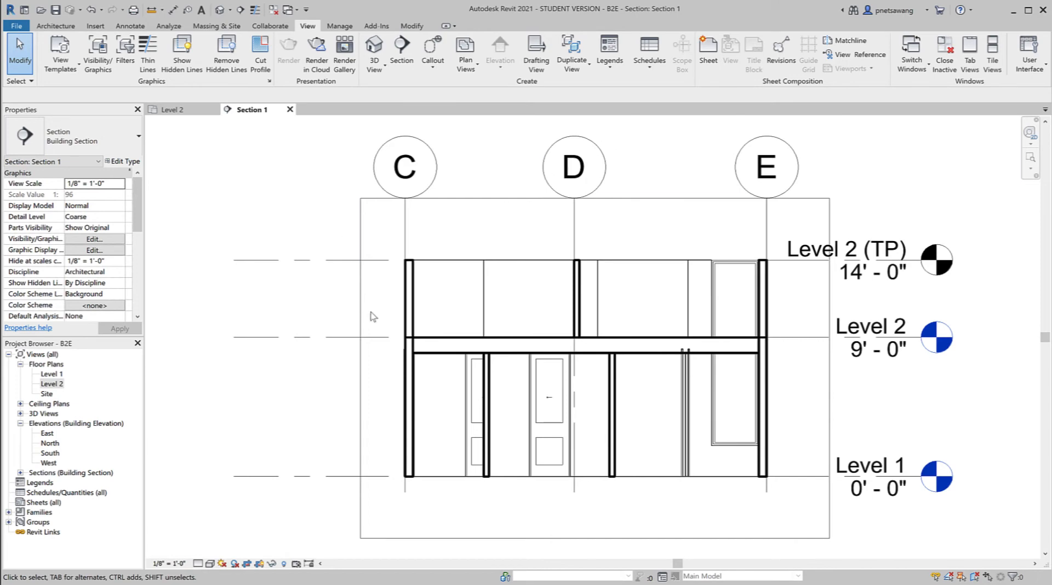
# Detach the Level 1 Generic - 4" partition nearest grid C from the floor above it.
pyautogui.scroll(4, 447, 423)
pyautogui.scroll(1, 447, 423)
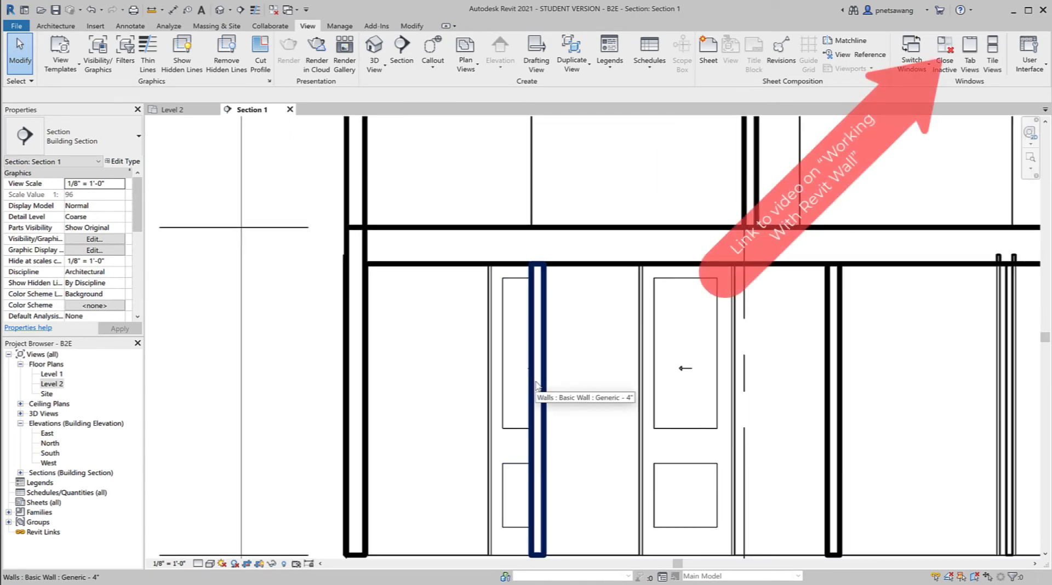
pyautogui.click(536, 383)
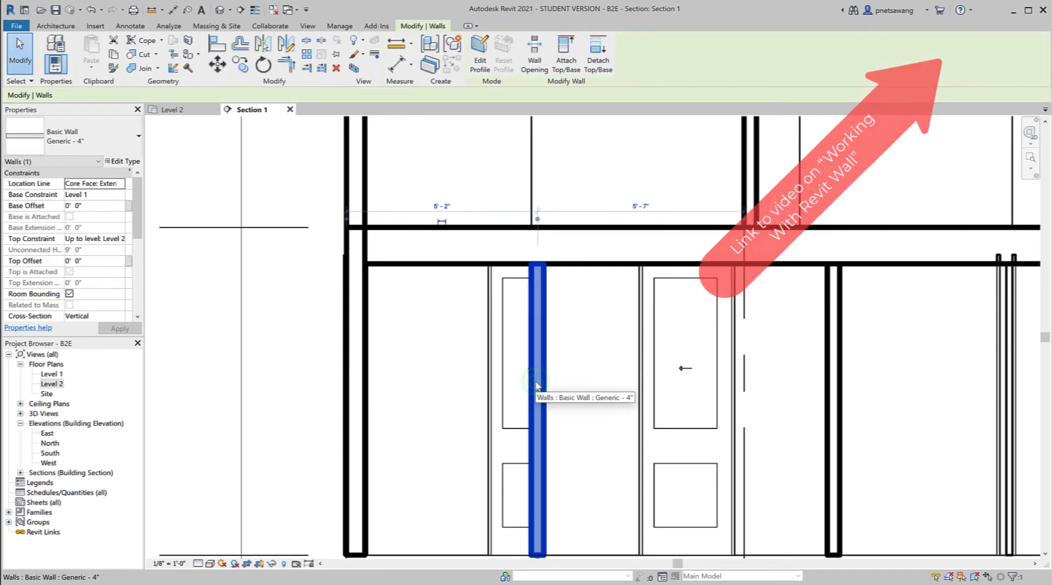
pyautogui.click(571, 265)
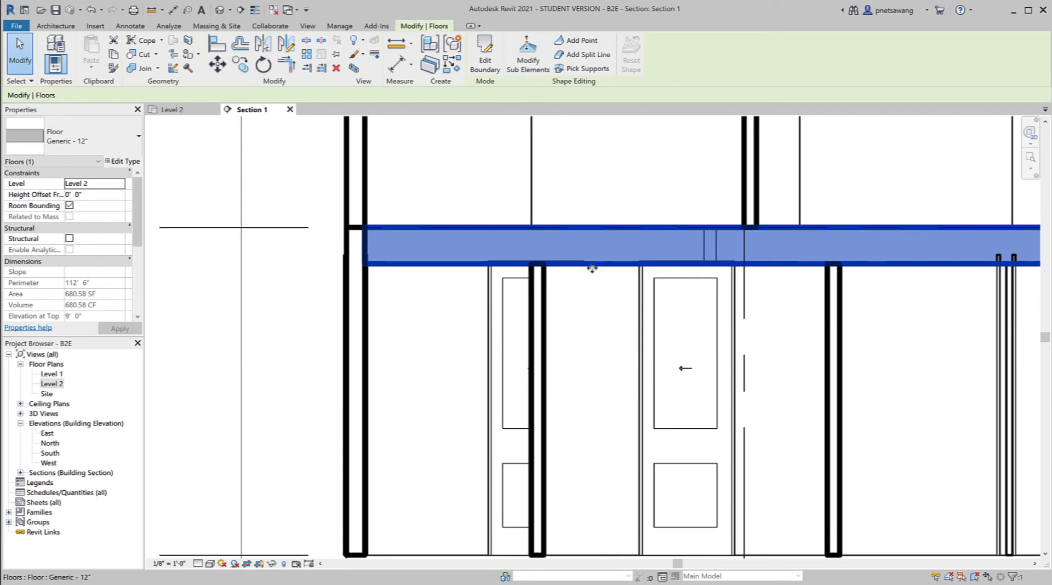
pyautogui.click(540, 342)
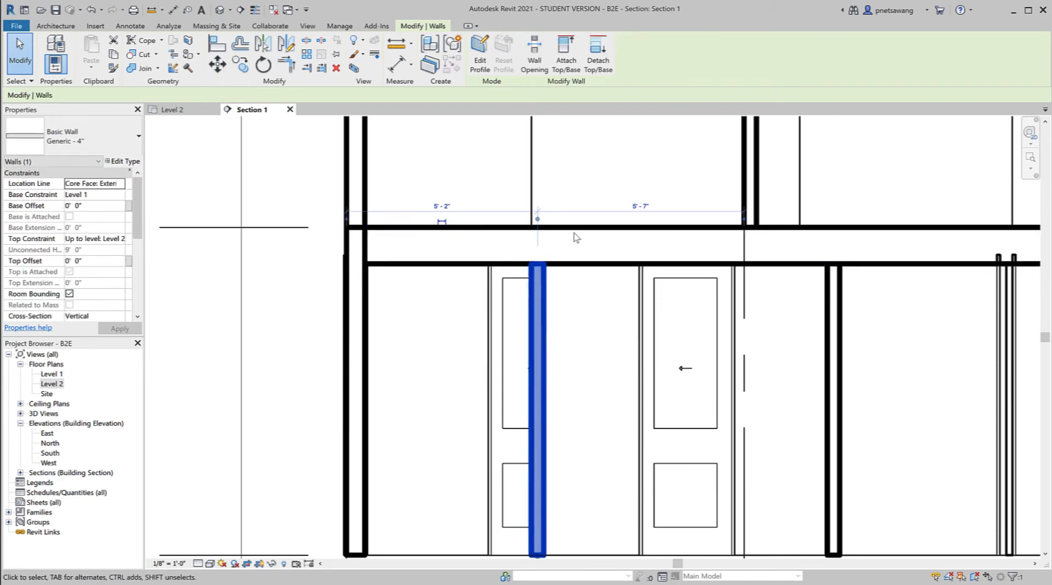
pyautogui.click(597, 56)
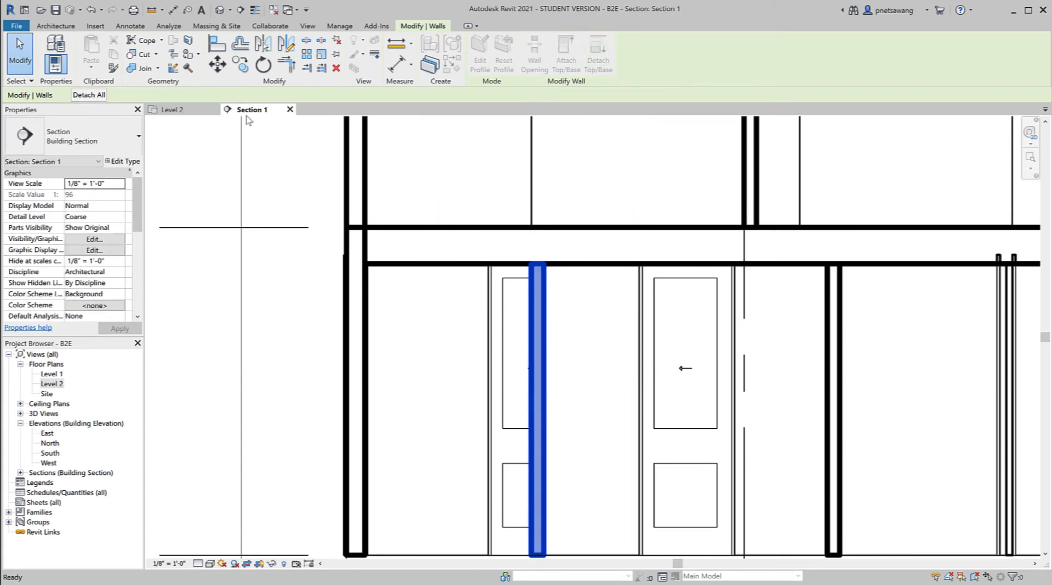
pyautogui.click(87, 95)
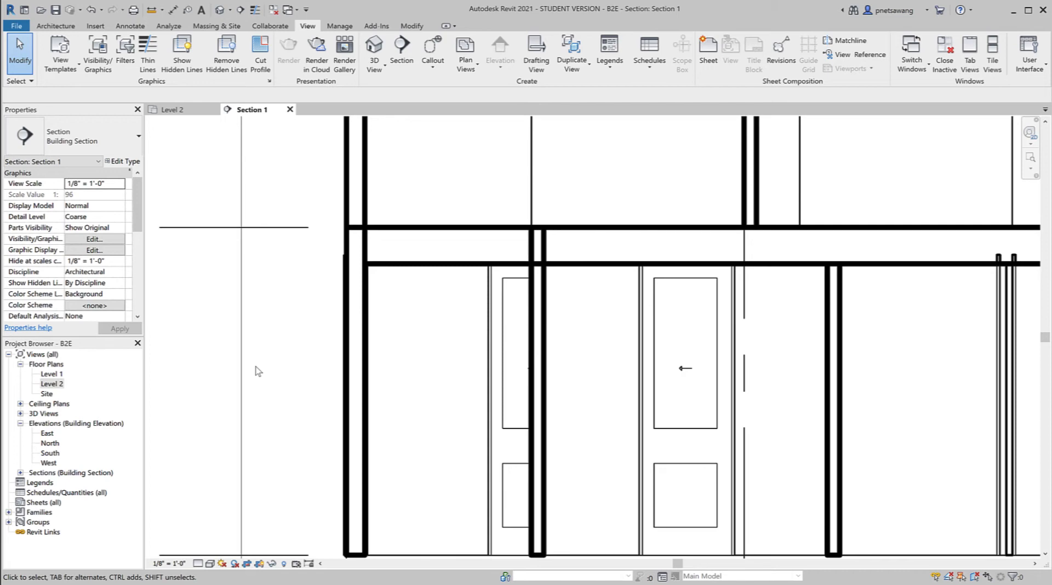
# Try to attach the top of the Level 1 Generic - 6" exterior wall at grid C to the Level 2 floor, detaching the missed target.
pyautogui.click(364, 392)
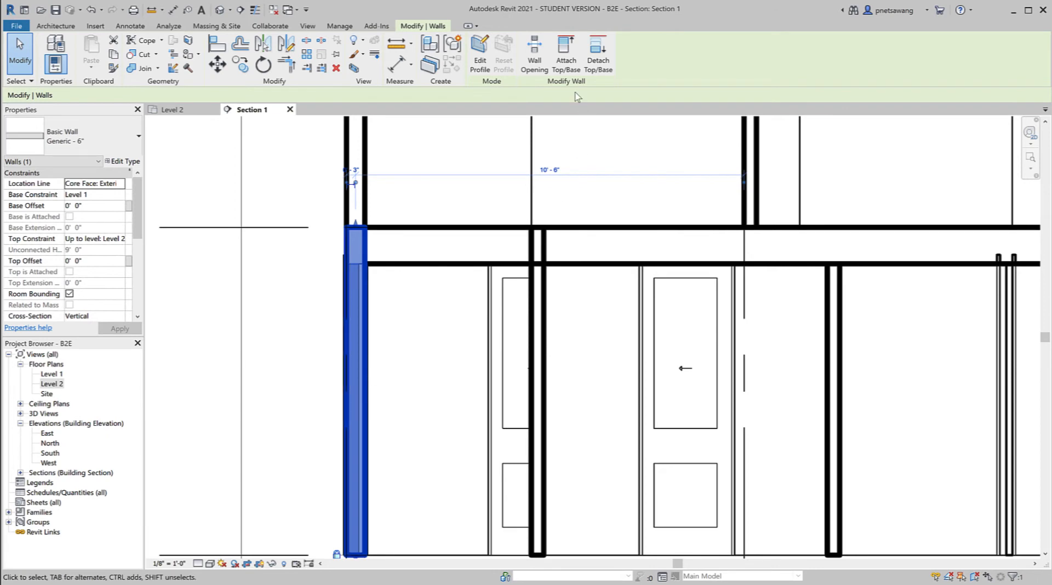
pyautogui.click(566, 55)
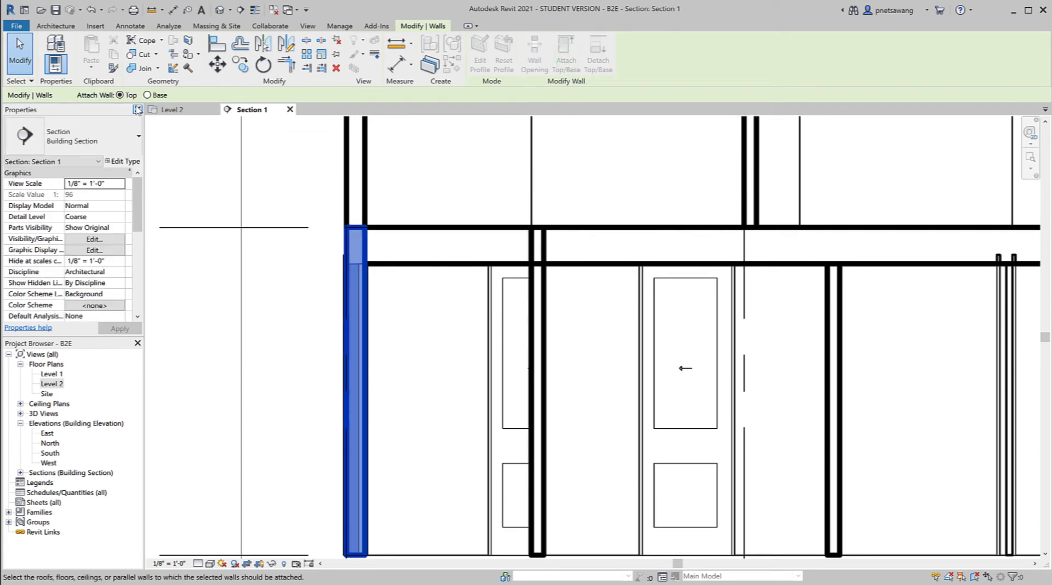
pyautogui.click(398, 267)
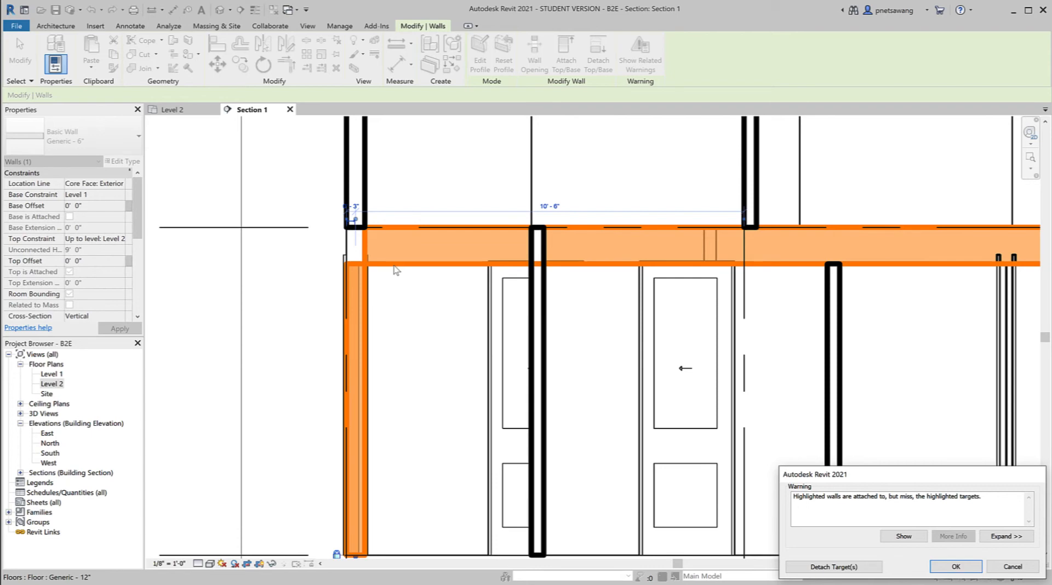
pyautogui.click(835, 568)
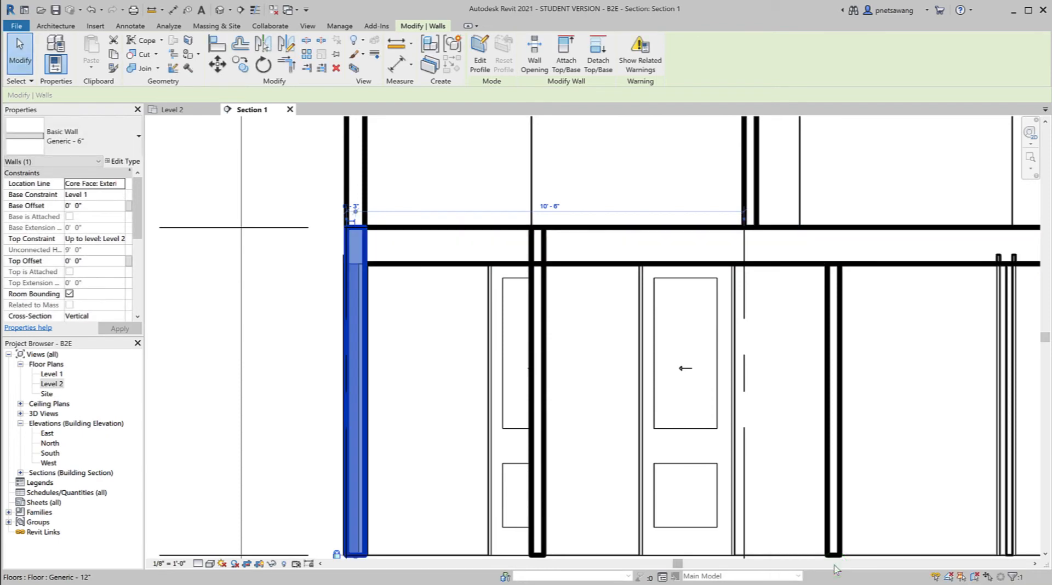
# Attach the top of the Level 1 Generic - 4" partition nearest grid C to the underside of the Level 2 floor.
pyautogui.click(543, 364)
pyautogui.click(567, 60)
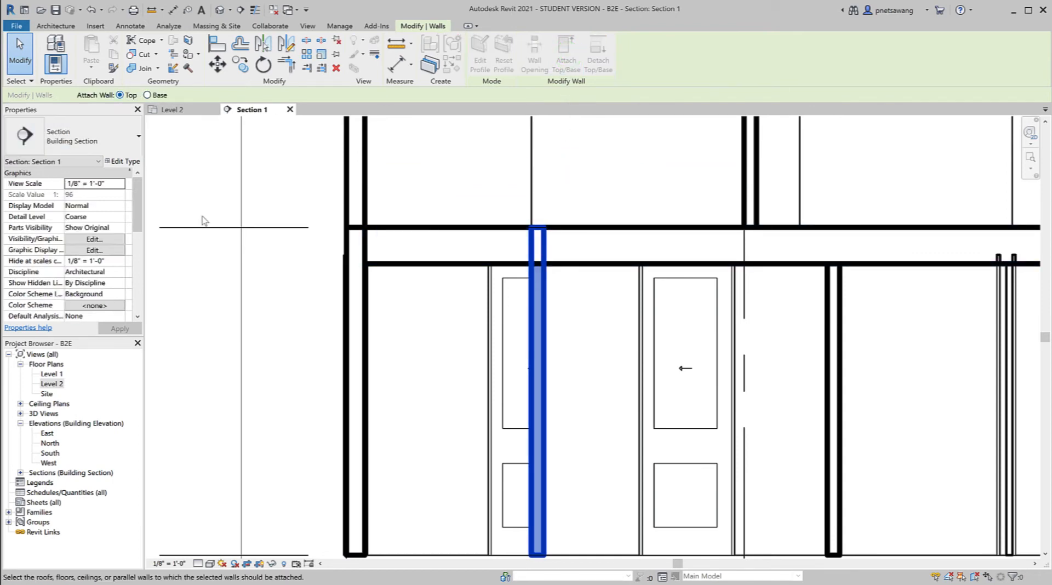
pyautogui.click(405, 261)
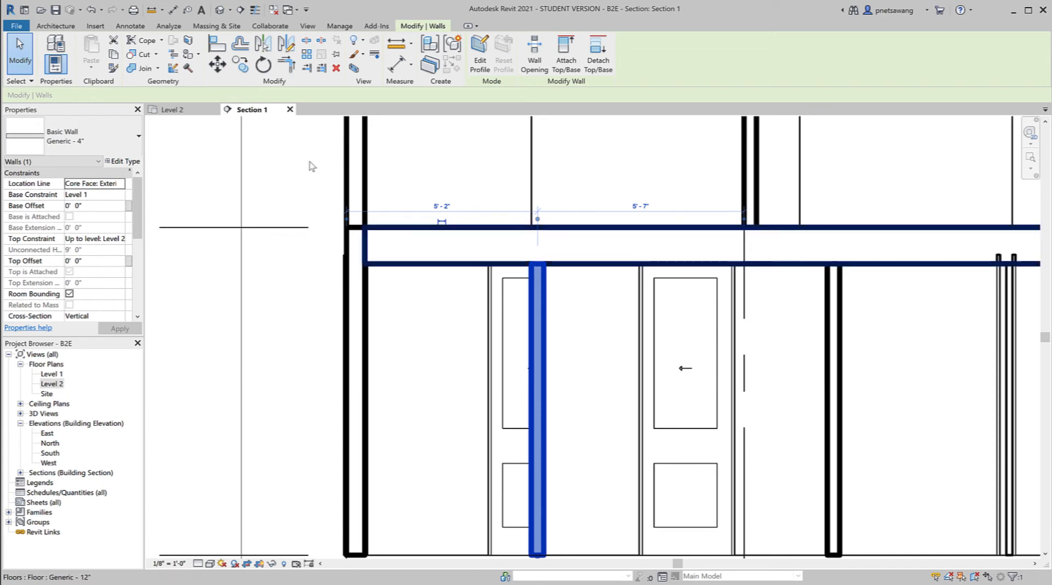
# Examine in 3D how the Level 2 stair-side wall sits over the floor edge and the Level 1 wall below it.
pyautogui.click(219, 13)
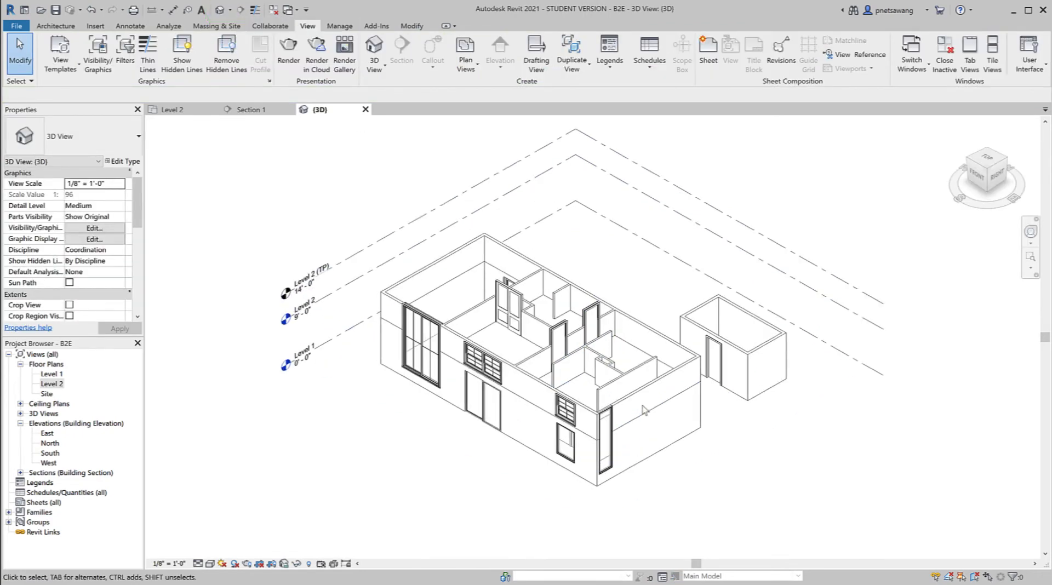
pyautogui.scroll(5, 643, 410)
pyautogui.scroll(2, 644, 409)
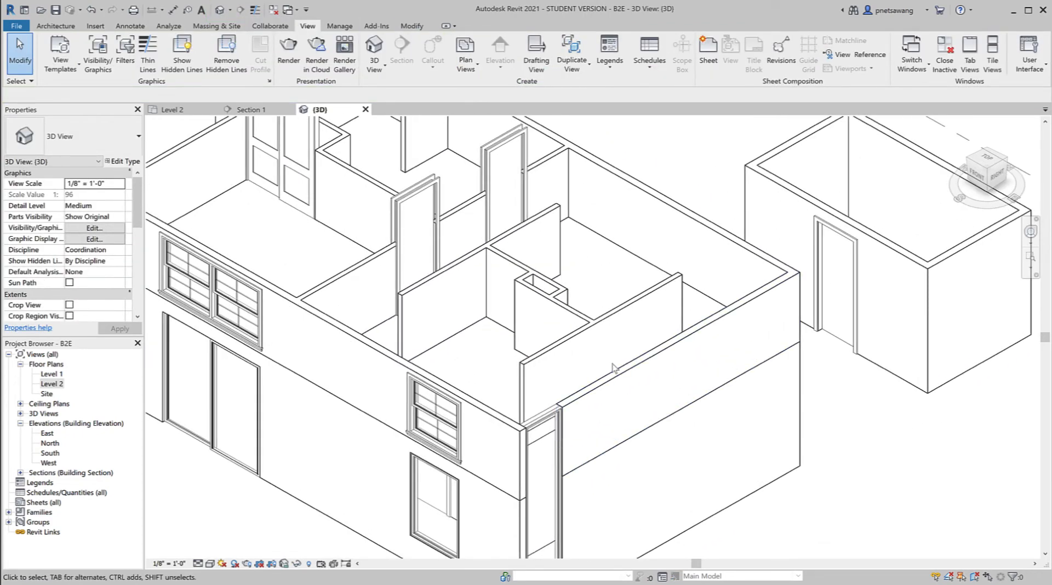
pyautogui.click(601, 324)
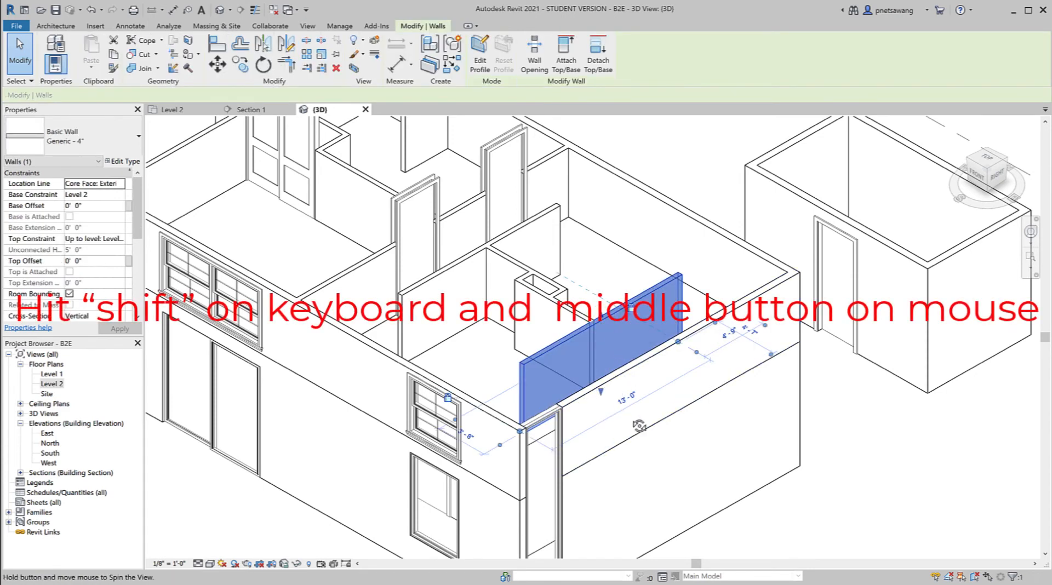
pyautogui.keyDown('shift'); pyautogui.moveTo(638, 426); pyautogui.dragTo(685, 471, button='middle'); pyautogui.keyUp('shift')
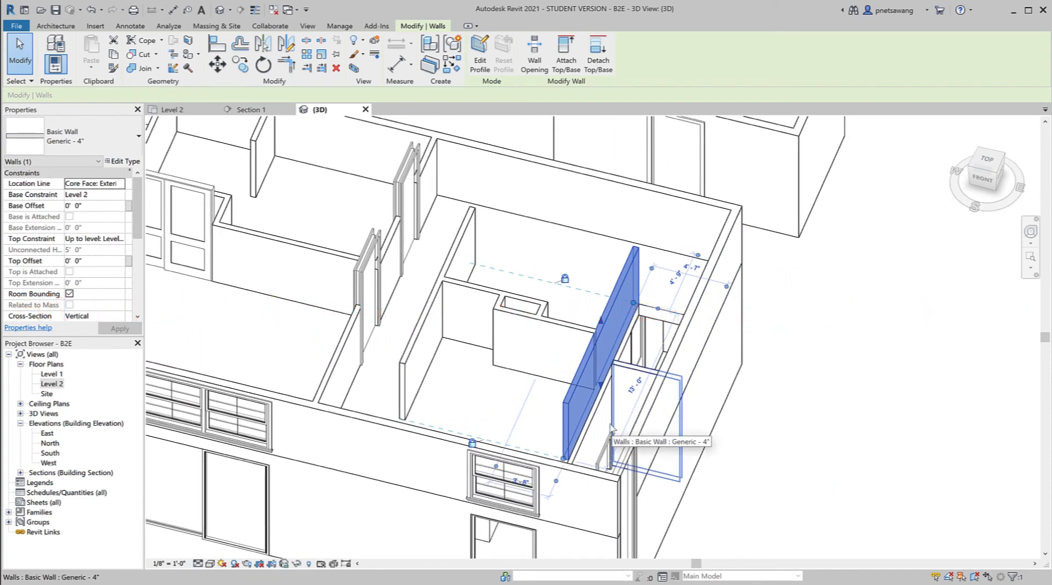
pyautogui.scroll(2, 607, 425)
pyautogui.scroll(4, 607, 425)
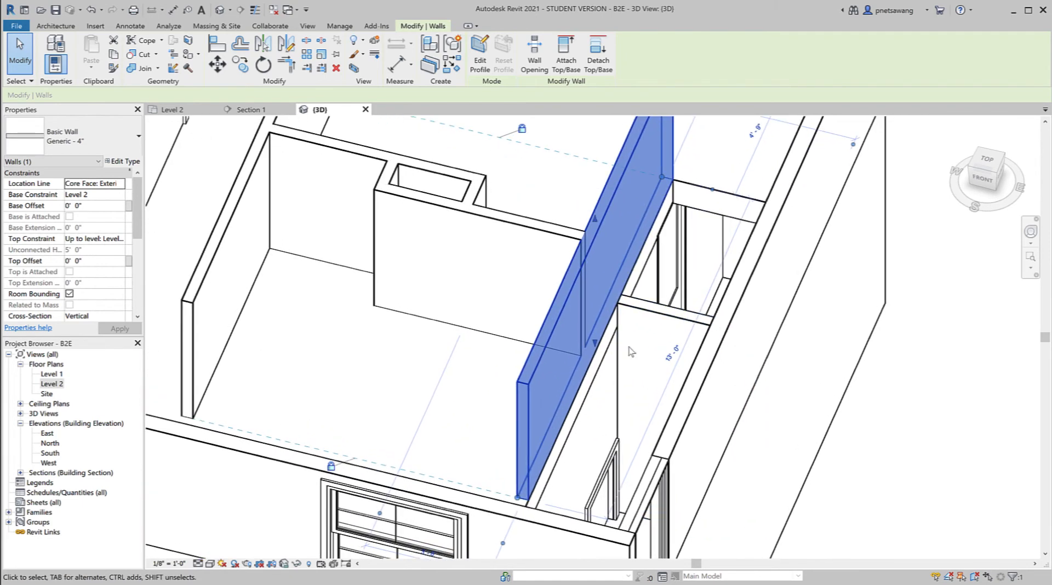
pyautogui.click(599, 415)
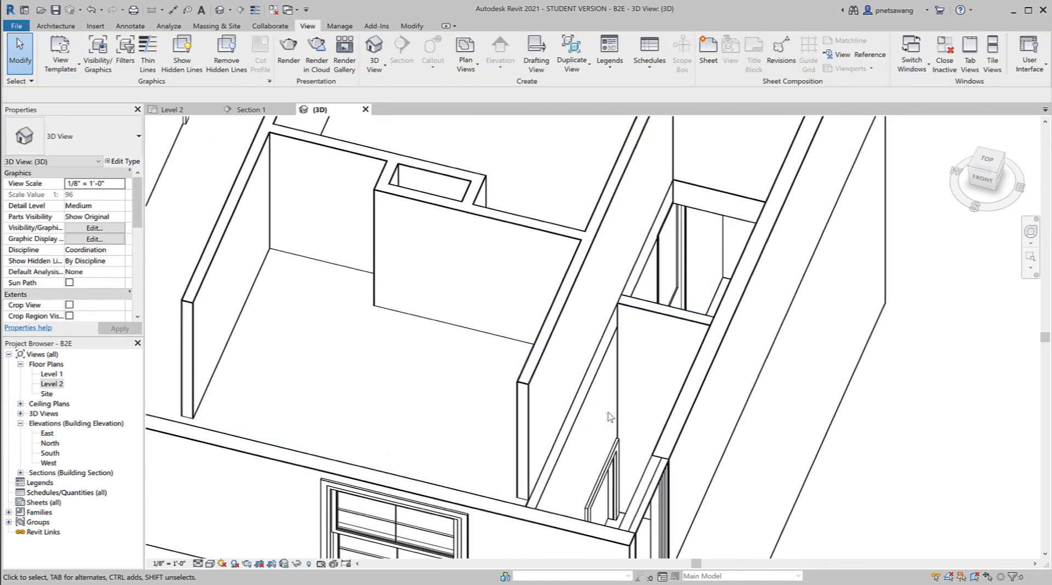
pyautogui.keyDown('shift'); pyautogui.moveTo(608, 416); pyautogui.dragTo(558, 460, button='middle'); pyautogui.keyUp('shift')
pyautogui.click(463, 525)
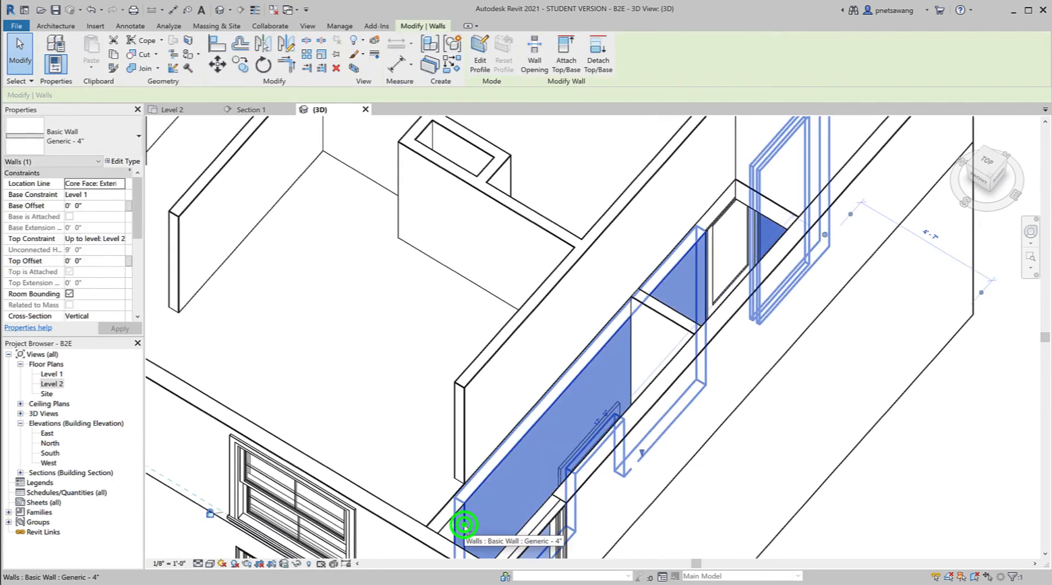
pyautogui.click(463, 440)
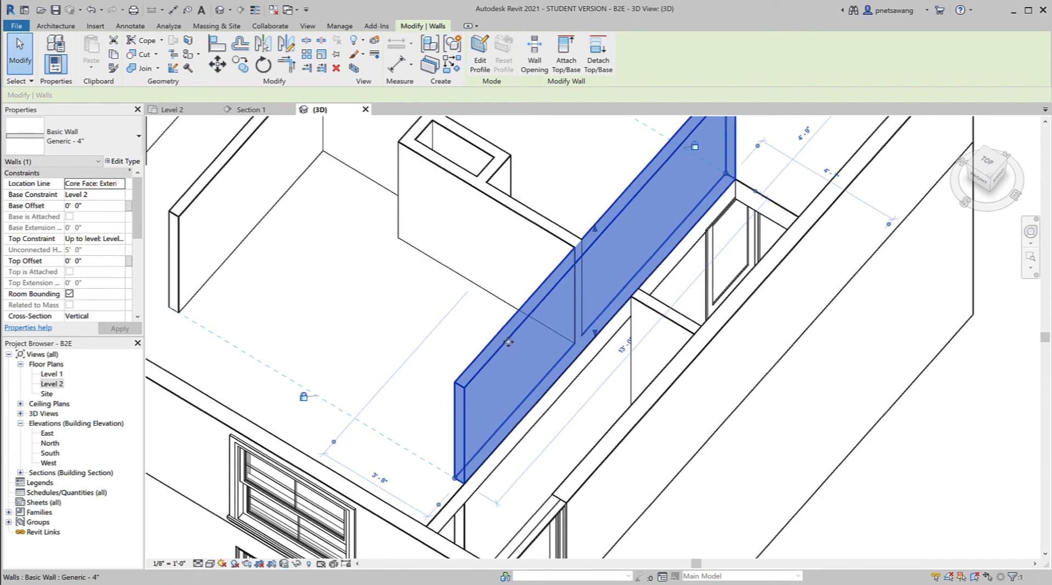
# Open the Level 2 floor plan and start editing the boundary of the Generic - 12" floor at the stair opening.
pyautogui.doubleClick(48, 382)
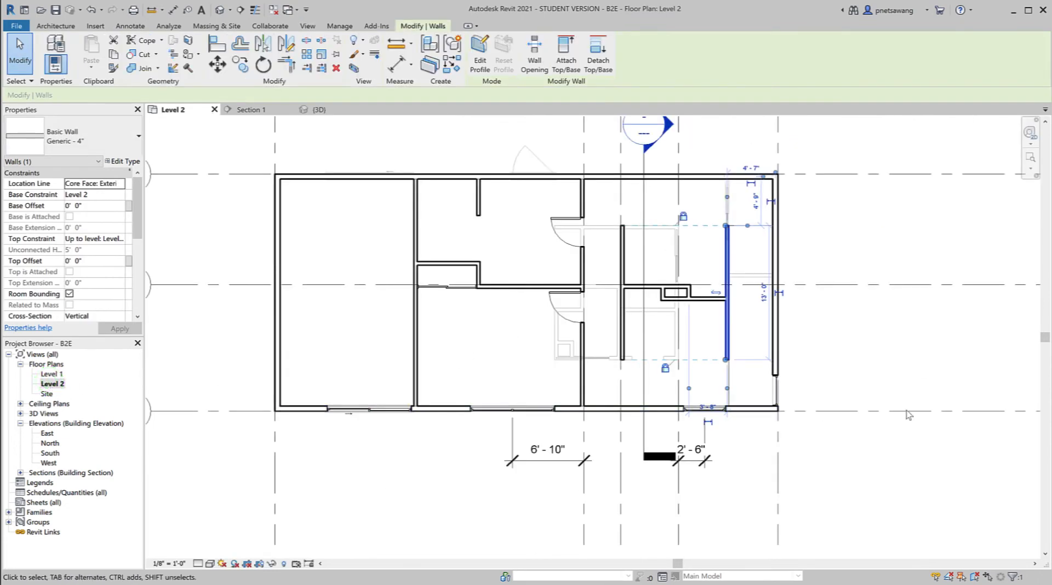
pyautogui.click(893, 388)
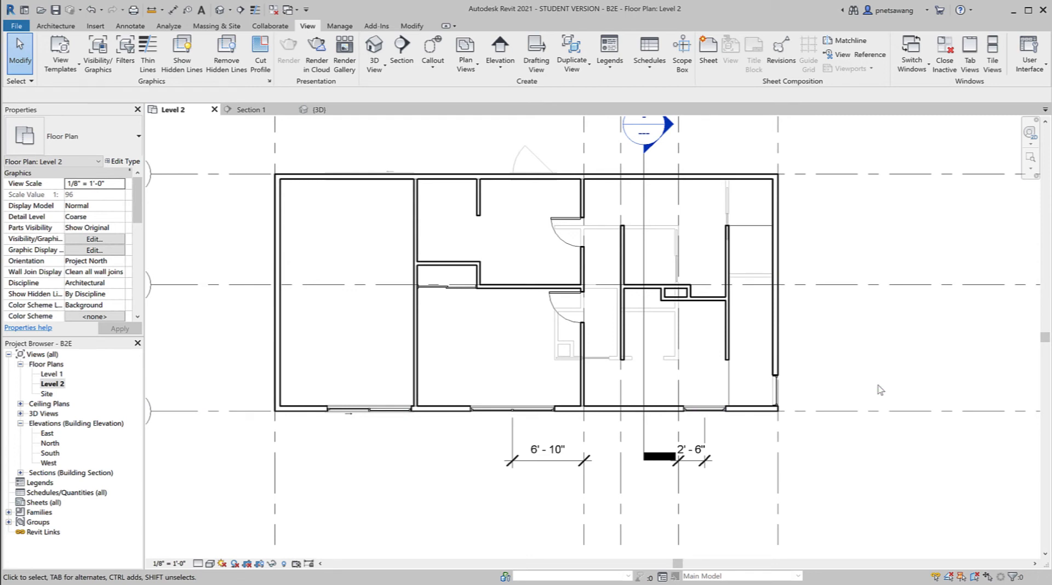
pyautogui.scroll(5, 879, 389)
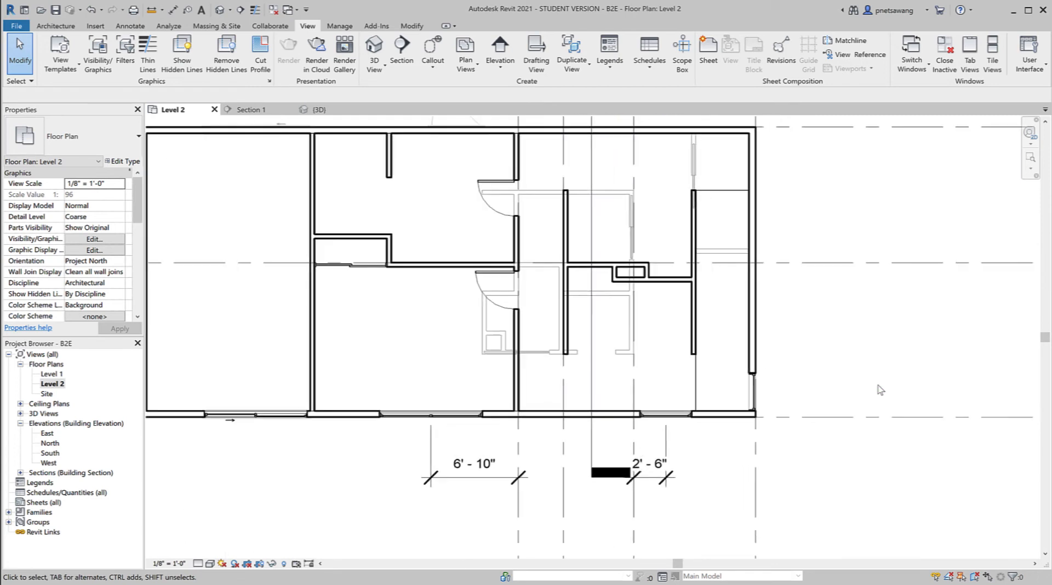
pyautogui.moveTo(802, 387); pyautogui.dragTo(862, 504, button='middle')
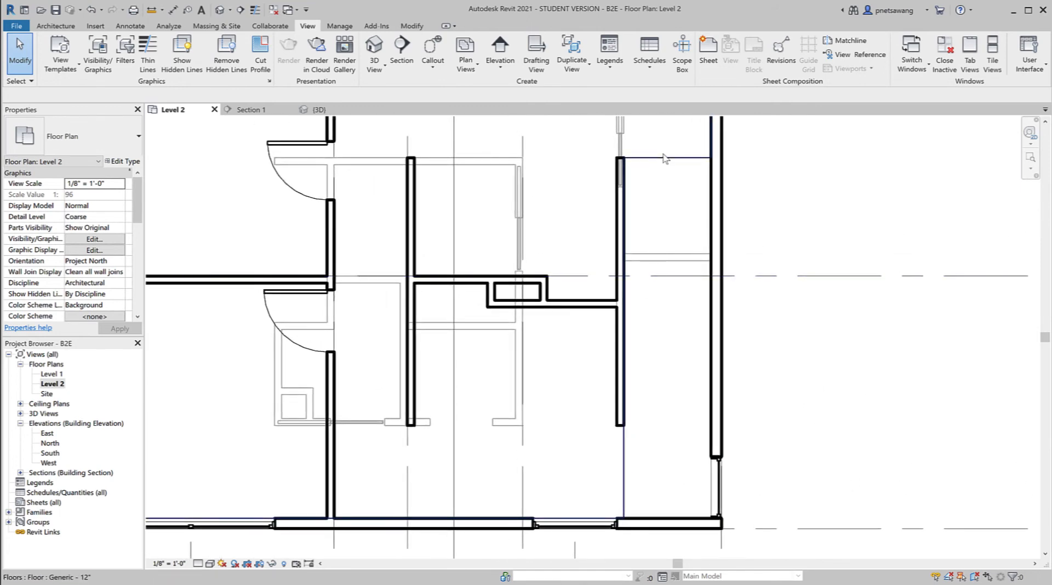
pyautogui.doubleClick(664, 155)
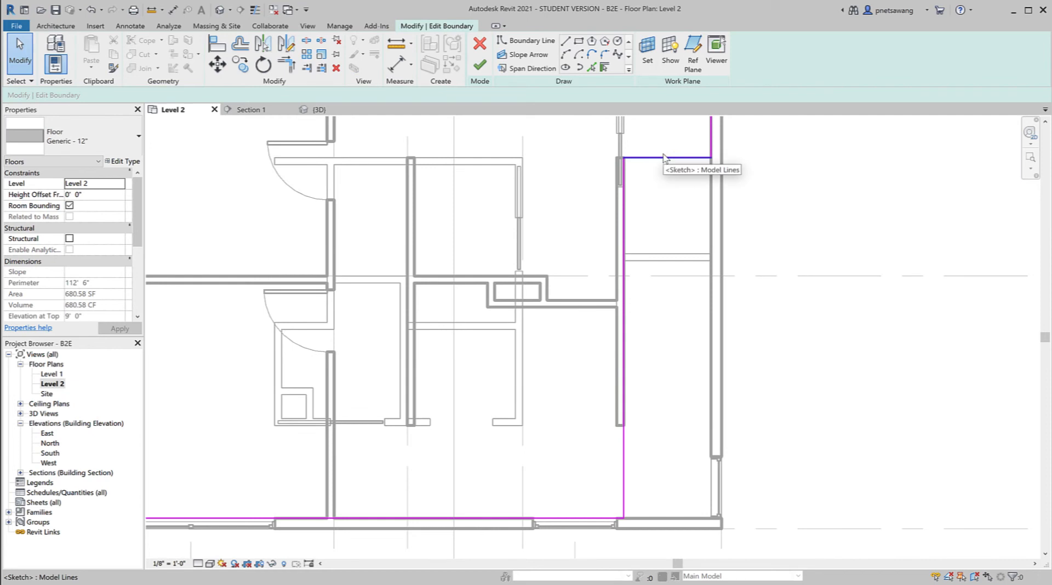
# Add floor boundary lines along the stair-side wall's room-side face and its end nearest grid E, locking the face line to the wall.
pyautogui.click(590, 68)
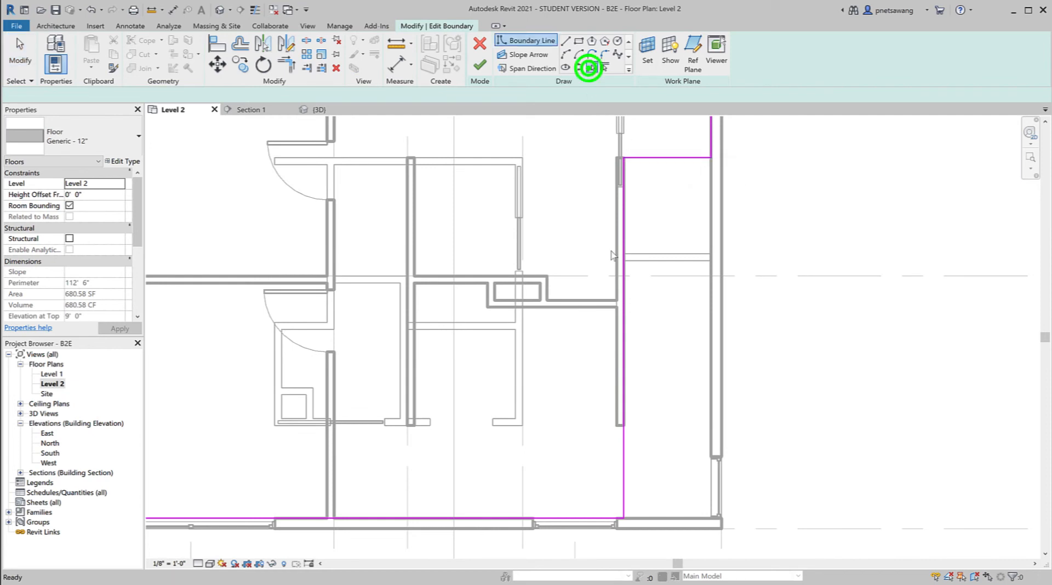
pyautogui.click(616, 378)
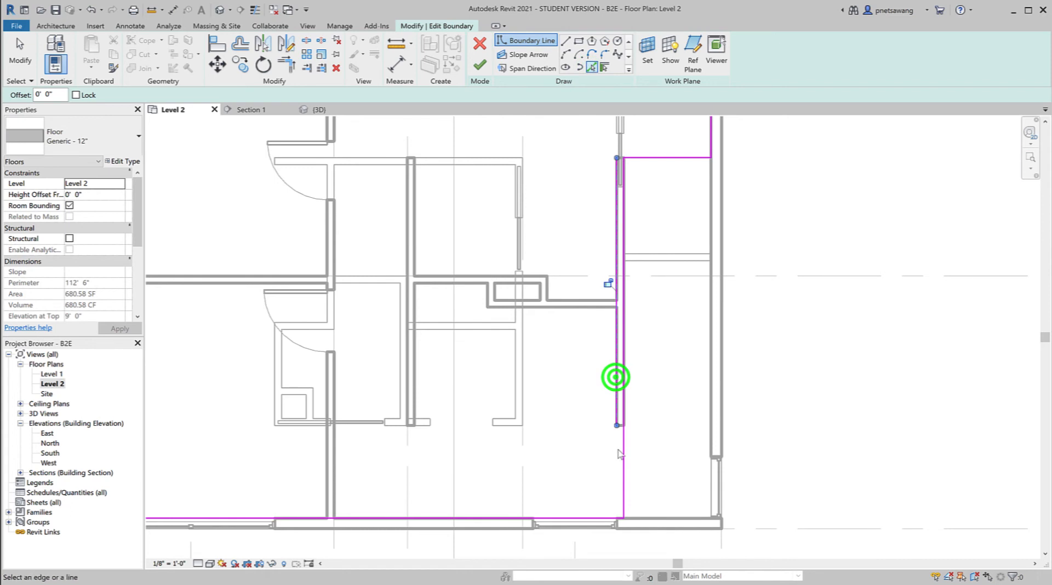
pyautogui.scroll(5, 620, 438)
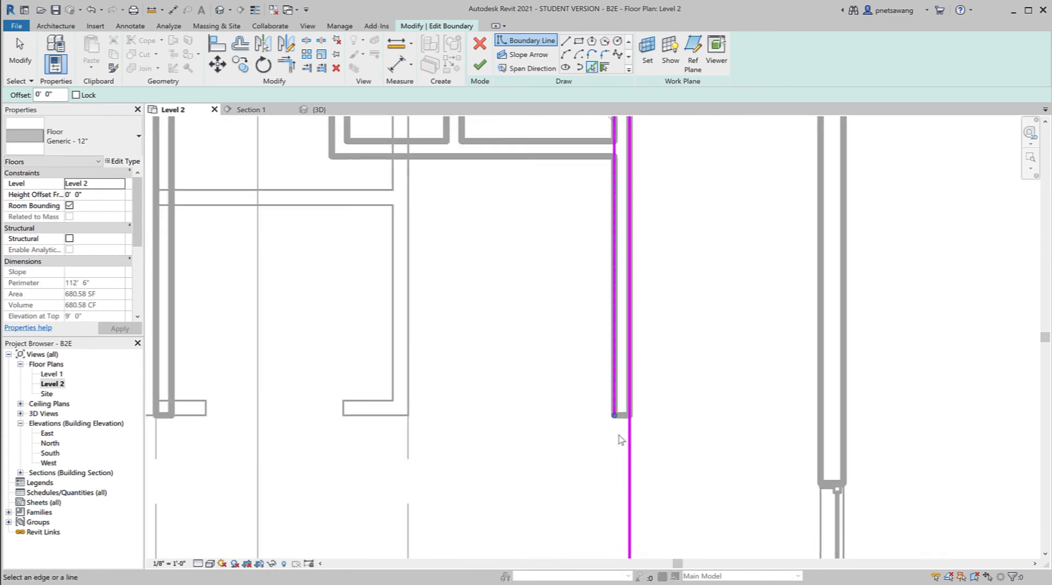
pyautogui.moveTo(685, 342); pyautogui.dragTo(685, 547, button='middle')
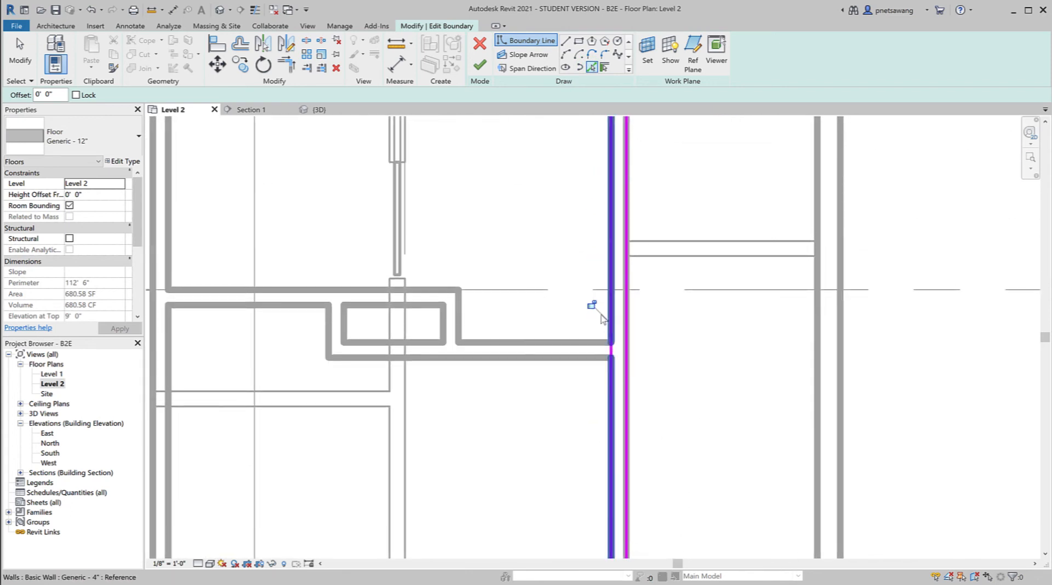
pyautogui.click(590, 307)
pyautogui.moveTo(707, 475); pyautogui.dragTo(675, 281, button='middle')
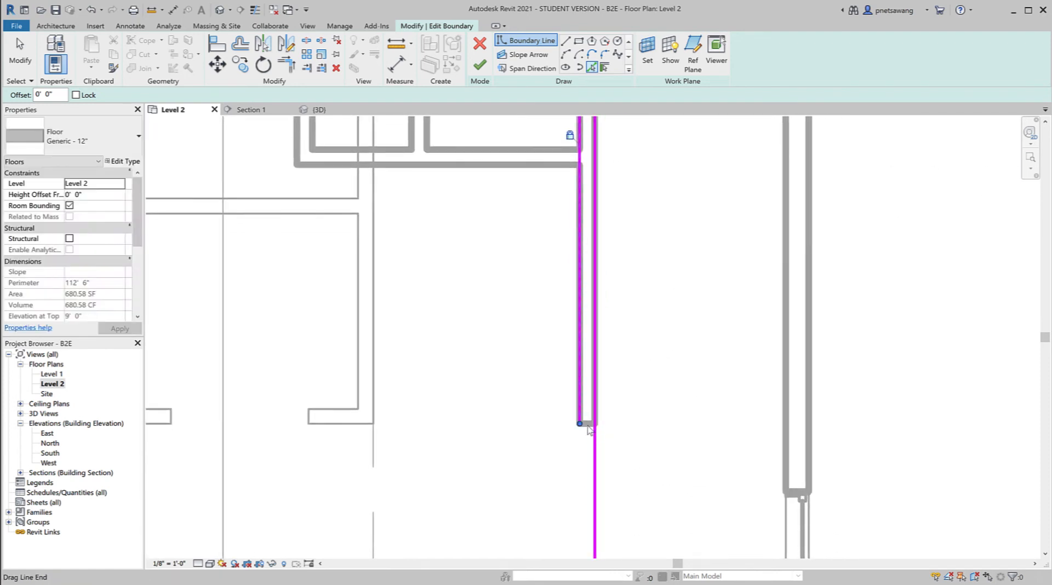
pyautogui.click(588, 425)
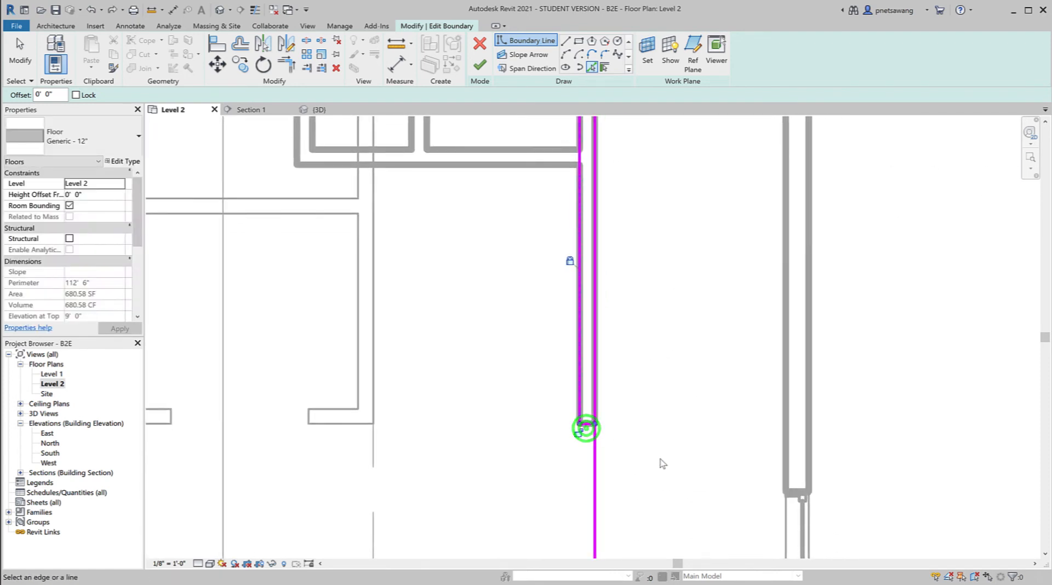
# Trim the floor boundary lines into corners at both ends of the stair-side wall so the edge follows its room-side face.
pyautogui.press('t')
pyautogui.press('r')
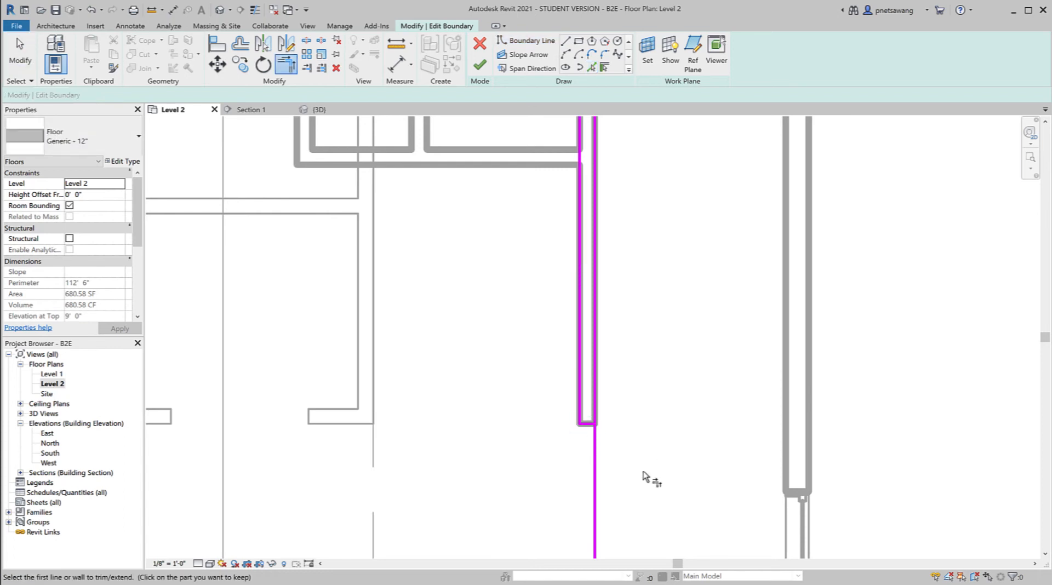
pyautogui.click(595, 484)
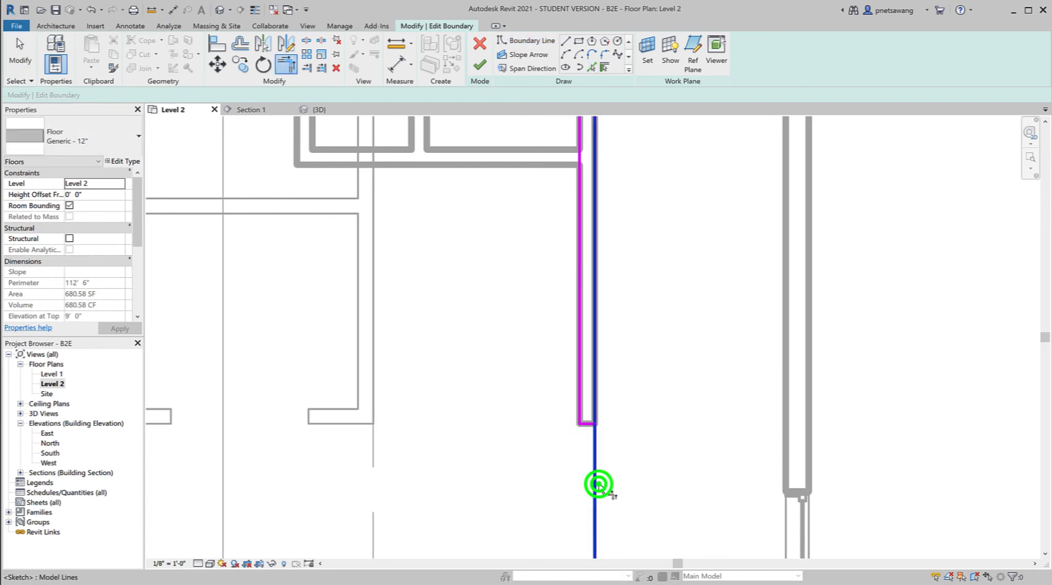
pyautogui.click(586, 426)
pyautogui.moveTo(659, 279); pyautogui.dragTo(641, 485, button='middle')
pyautogui.click(559, 354)
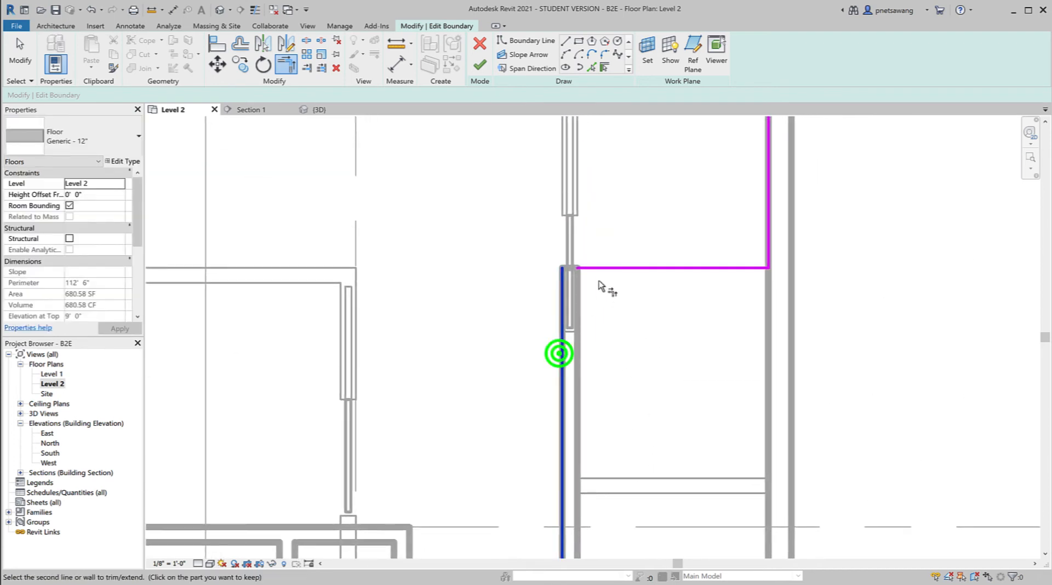
pyautogui.click(603, 269)
# Finish the floor boundary, attach the walls below to the floor's bottom, and detach the missed targets.
pyautogui.scroll(-2, 640, 351)
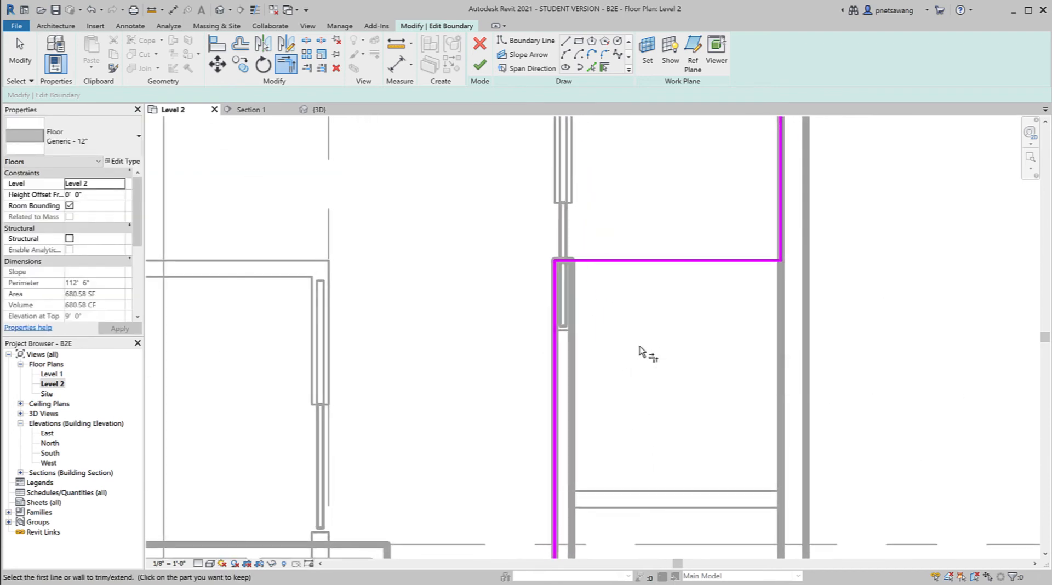
pyautogui.scroll(-4, 641, 352)
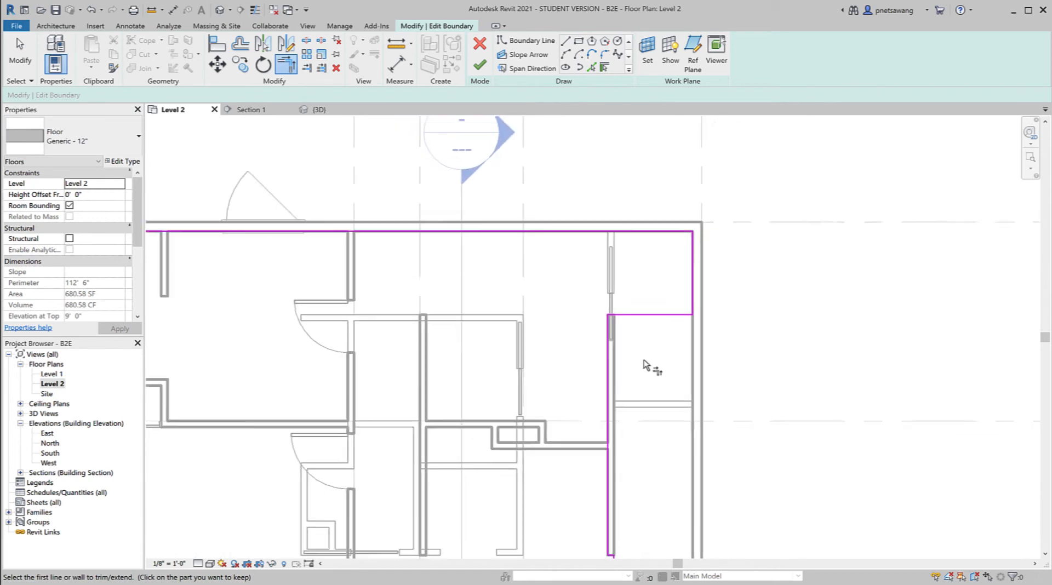
pyautogui.scroll(-4, 646, 366)
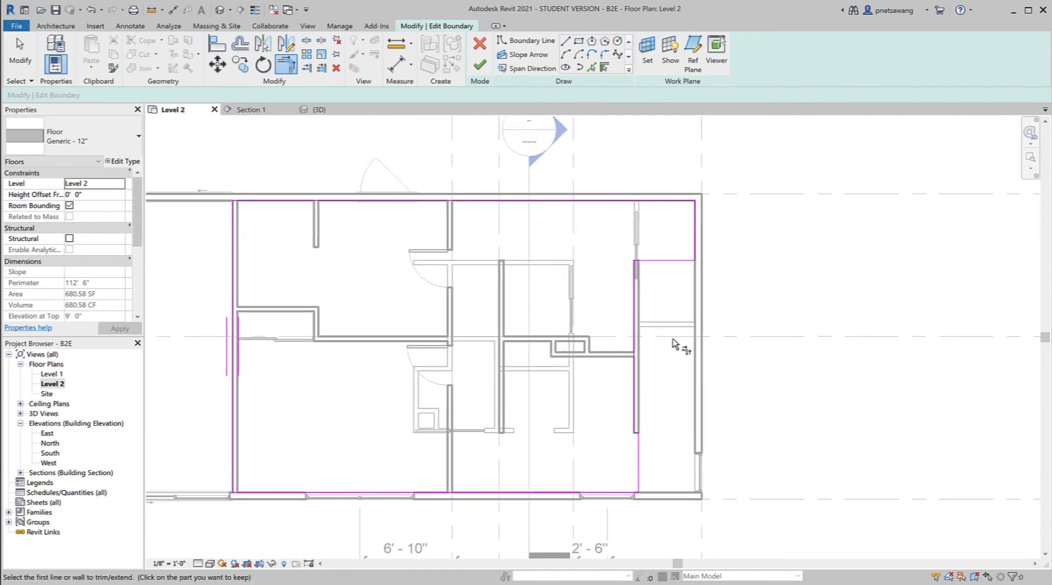
pyautogui.scroll(3, 730, 341)
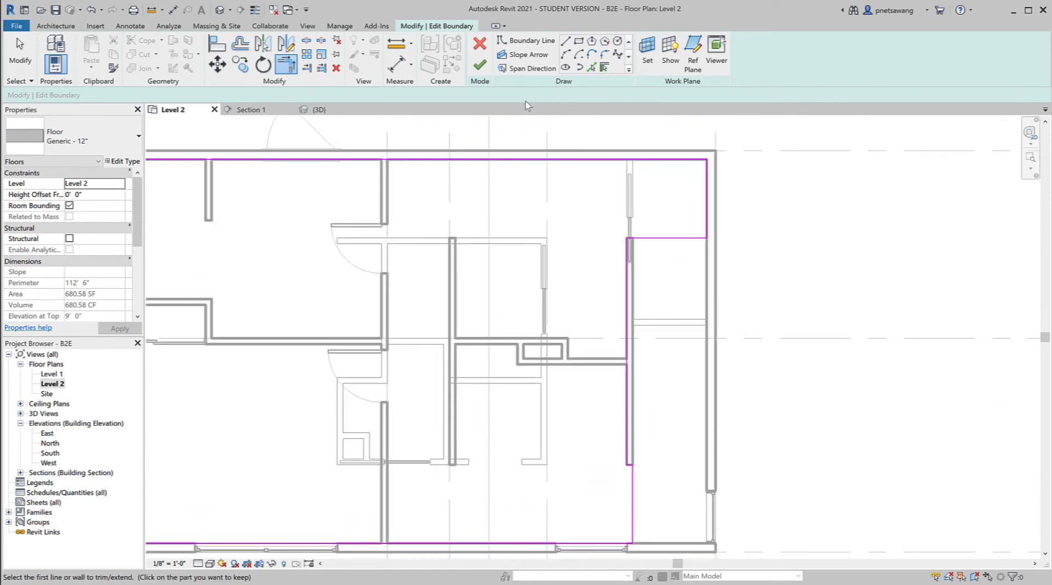
pyautogui.click(479, 67)
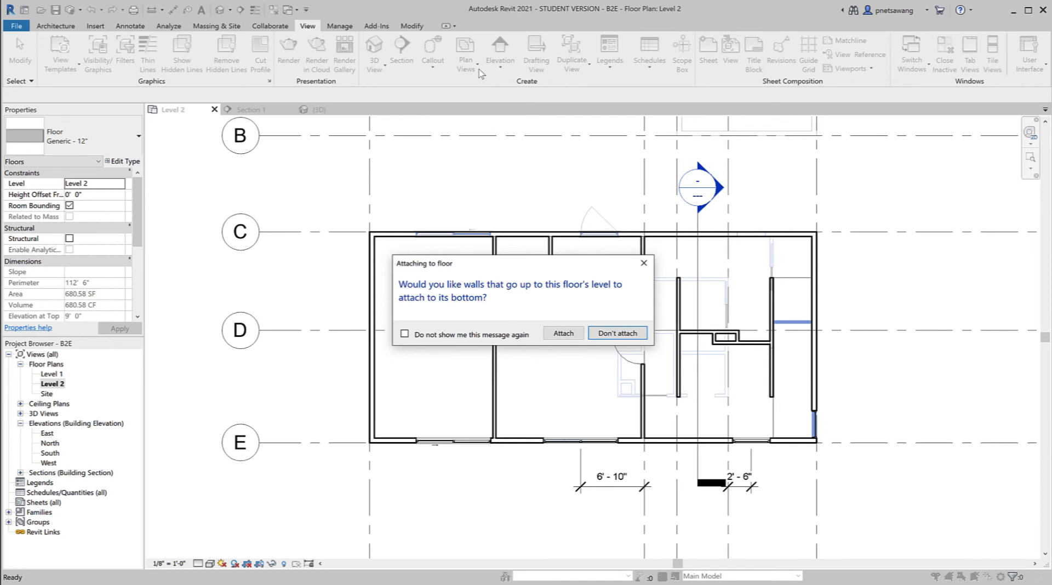
pyautogui.click(563, 333)
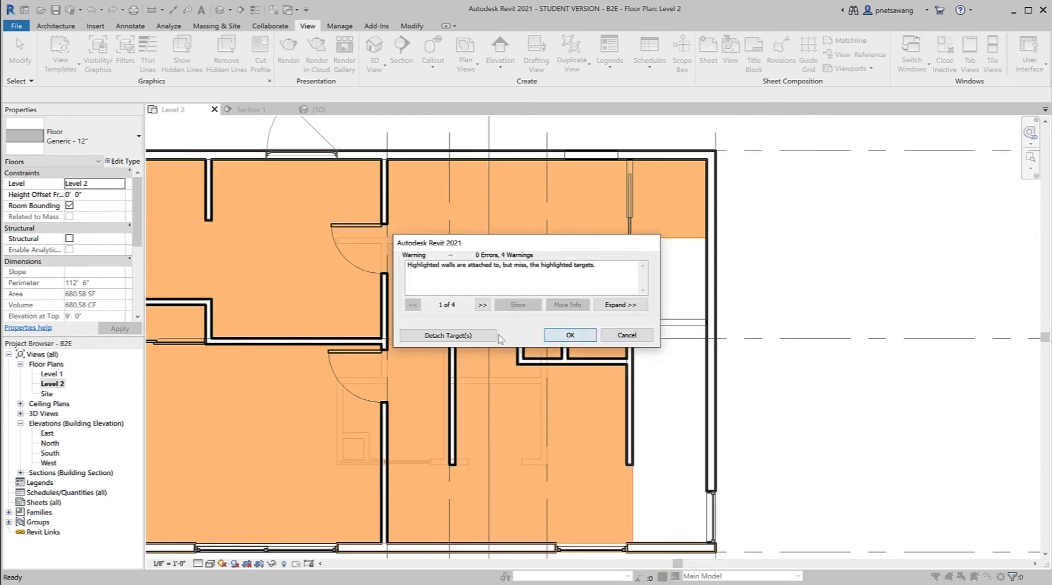
pyautogui.click(459, 335)
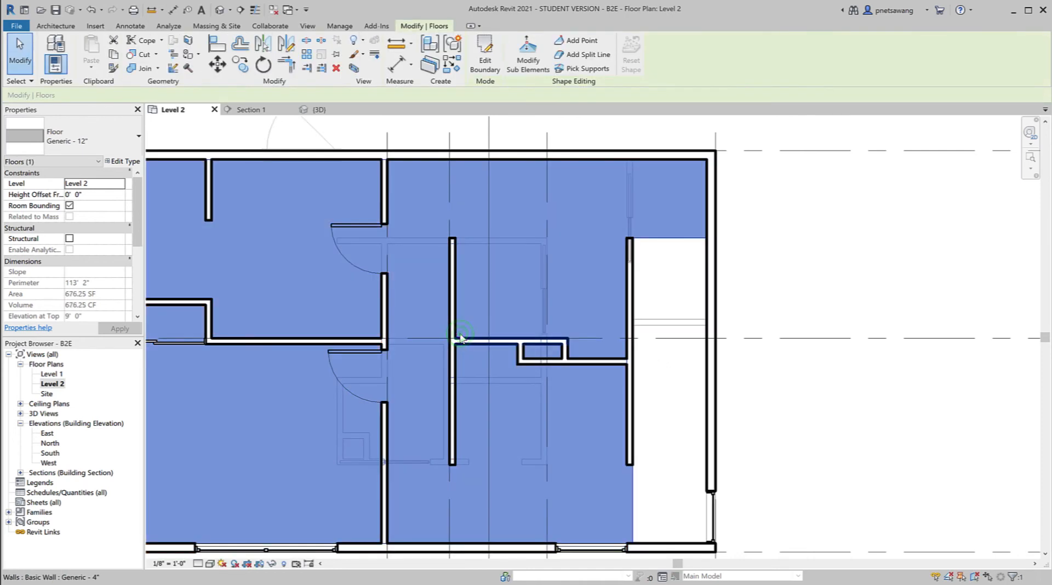
# In the 3D view, set the Base Offset of the Level 2 stair-side Generic - 4" wall to -12".
pyautogui.click(317, 110)
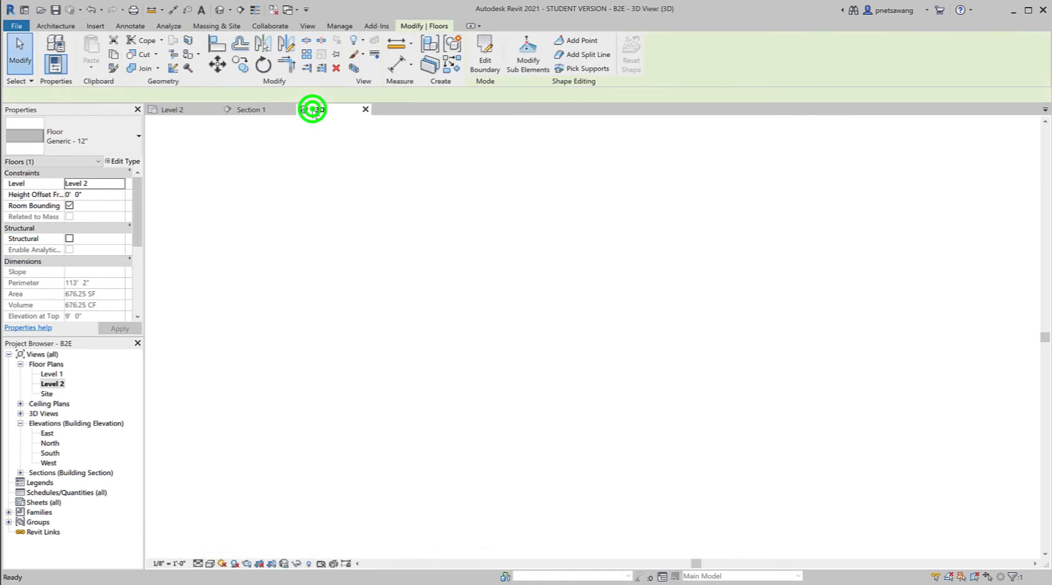
pyautogui.click(926, 498)
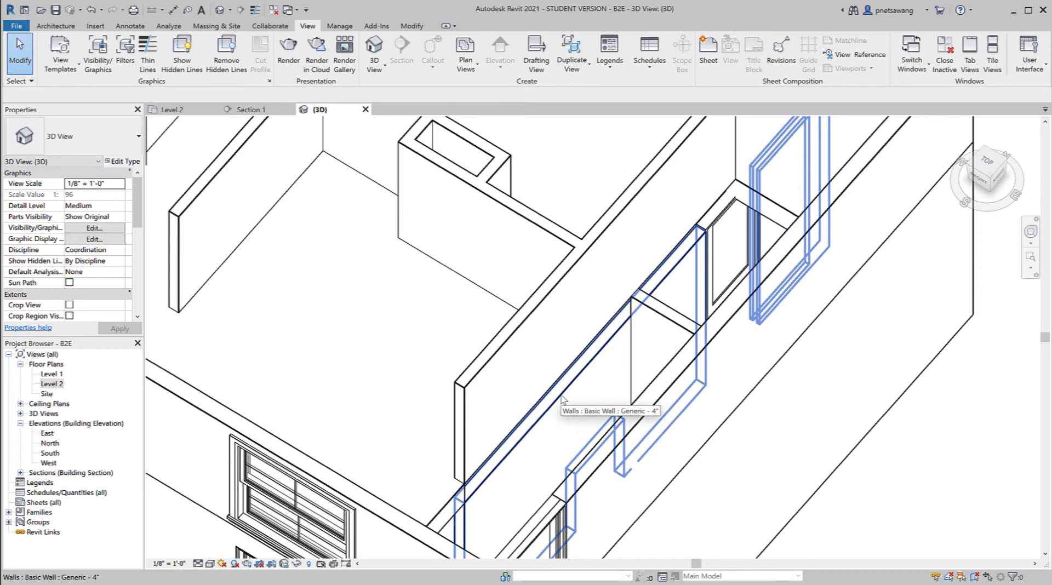
pyautogui.click(525, 322)
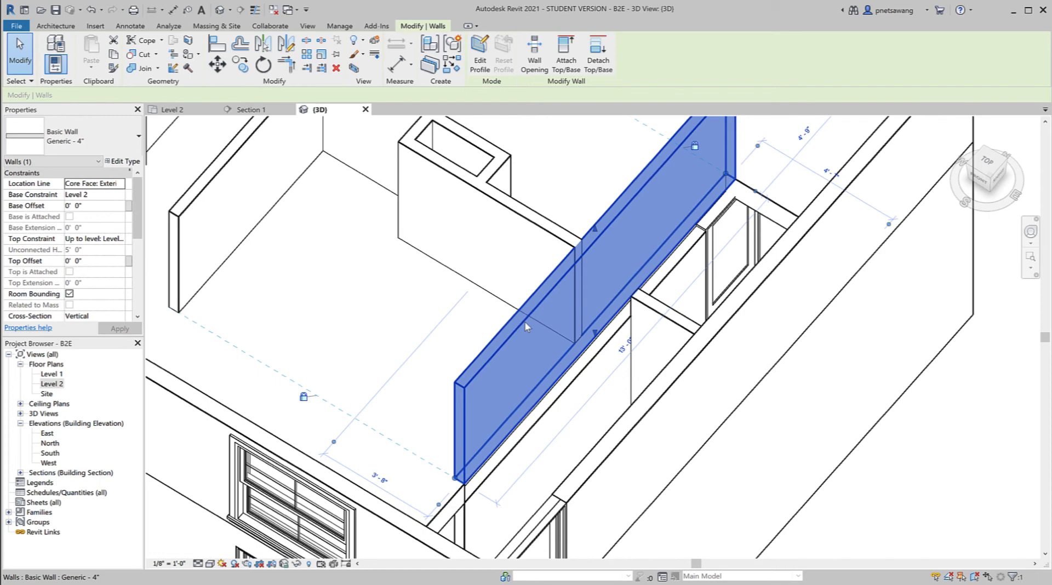
pyautogui.click(92, 207)
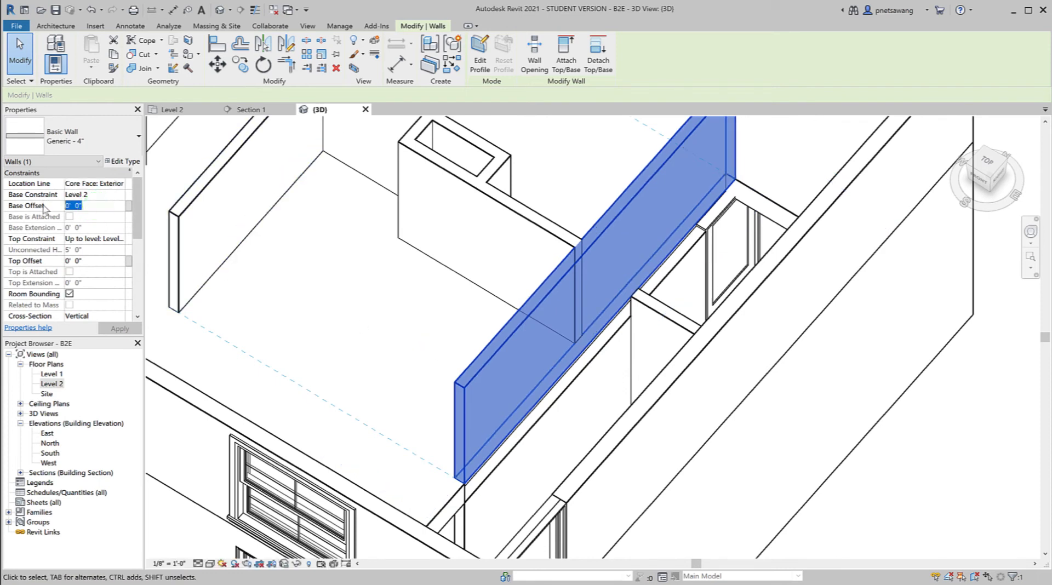
pyautogui.write('-12')
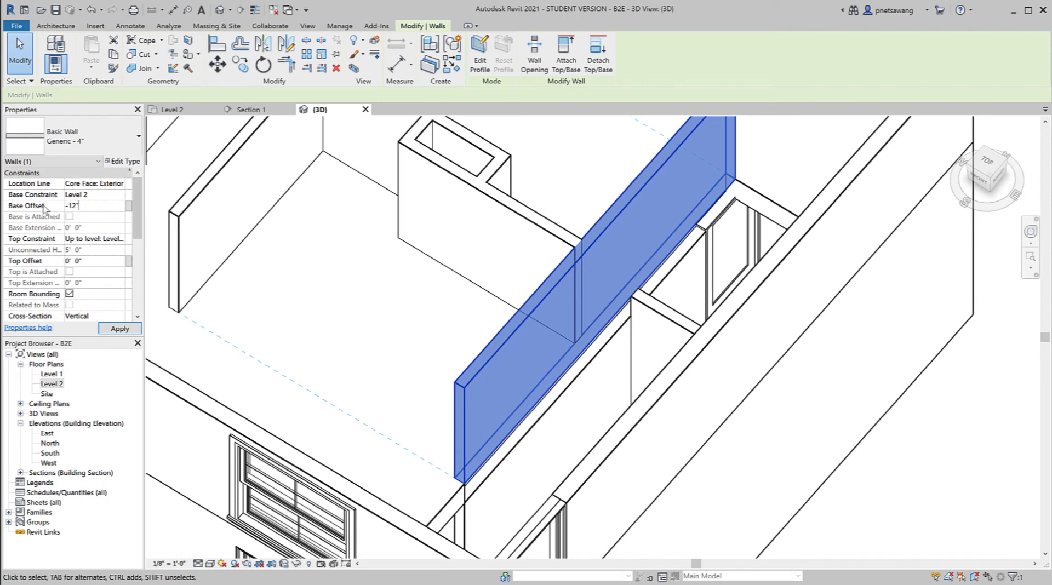
pyautogui.press('Return')
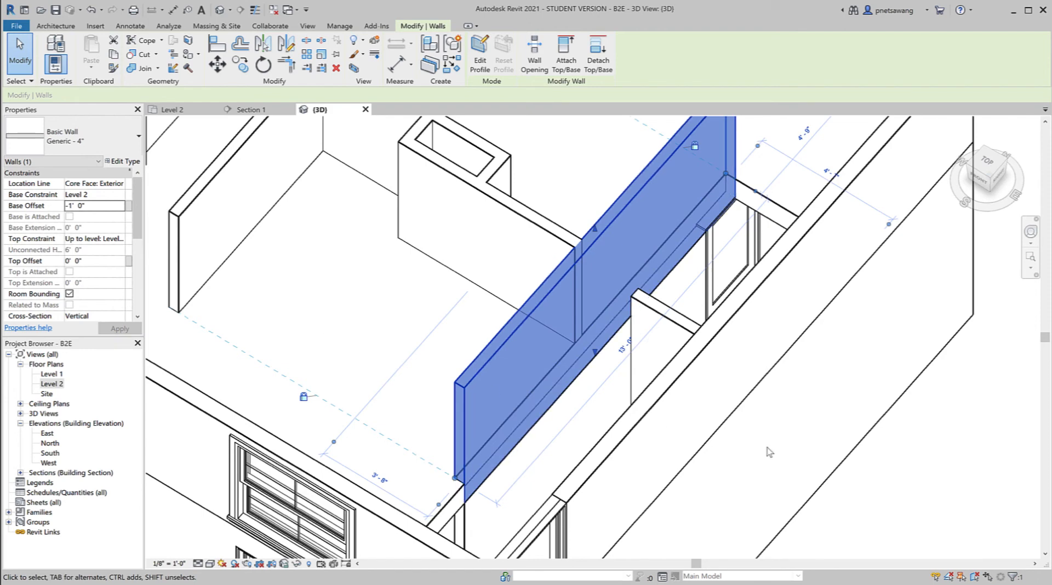
pyautogui.click(900, 485)
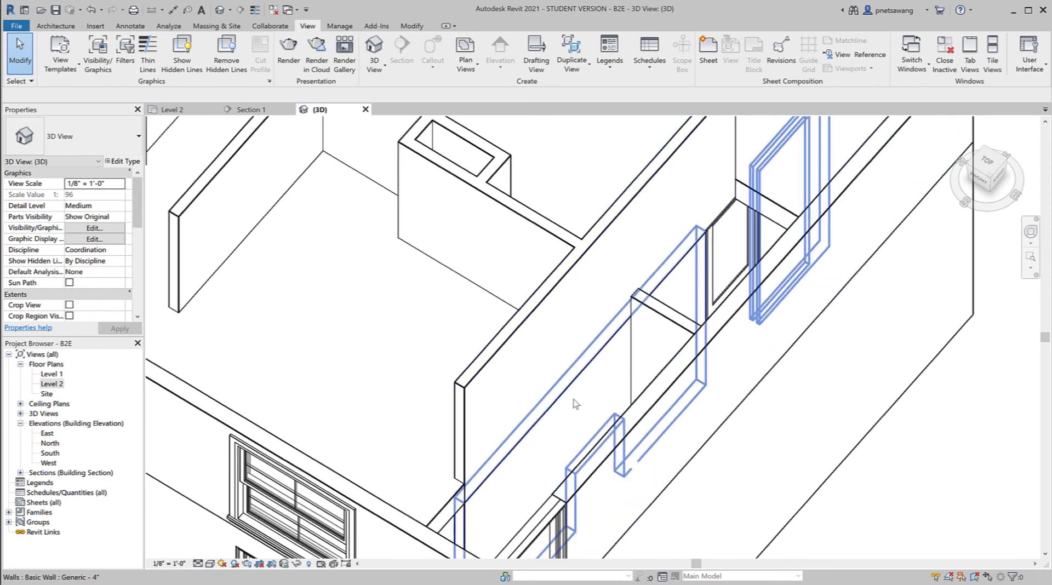
# Join the geometry of the Level 2 stair-side wall with the Level 1 Generic - 4" wall directly below it.
pyautogui.click(412, 26)
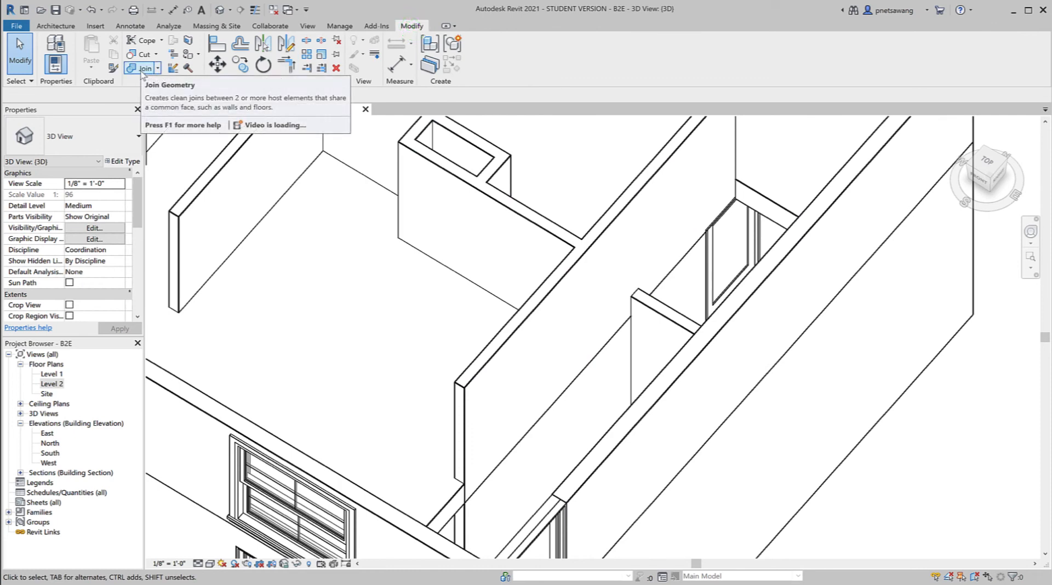
pyautogui.click(142, 70)
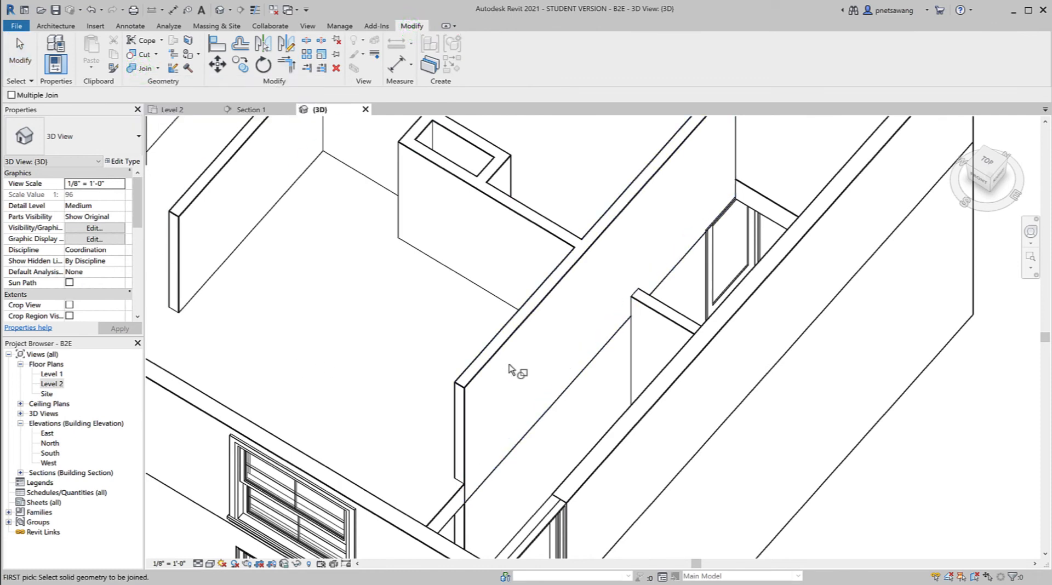
pyautogui.click(496, 353)
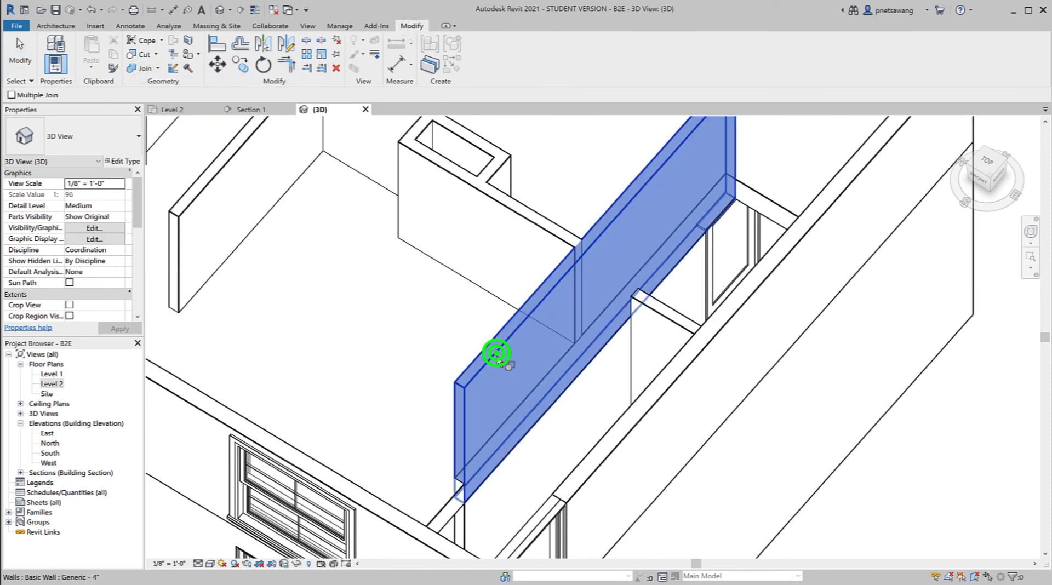
pyautogui.click(469, 514)
pyautogui.press('Escape')
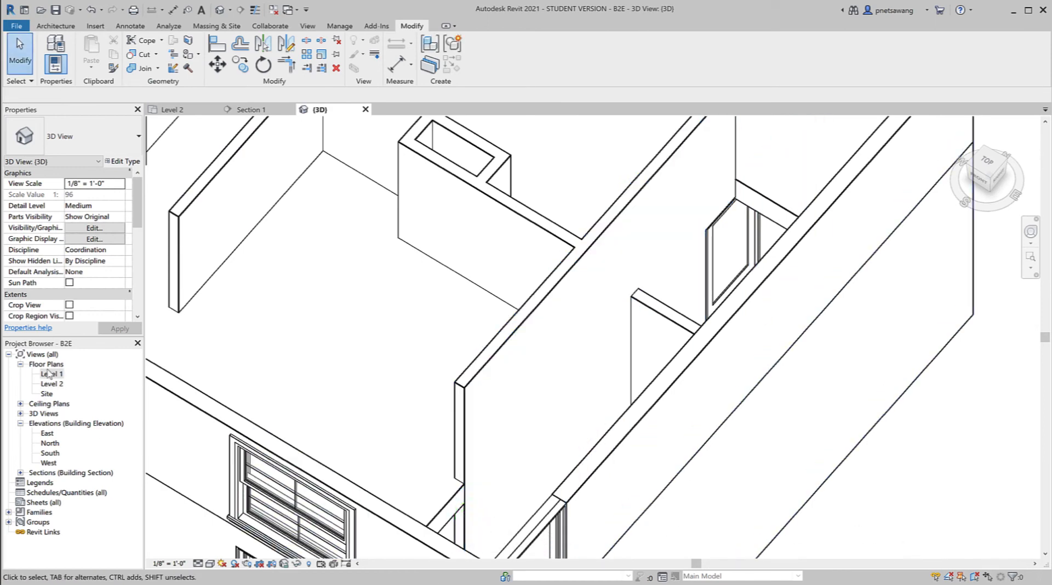
# Open the Level 1 floor plan on the main building between grids C and E.
pyautogui.doubleClick(48, 374)
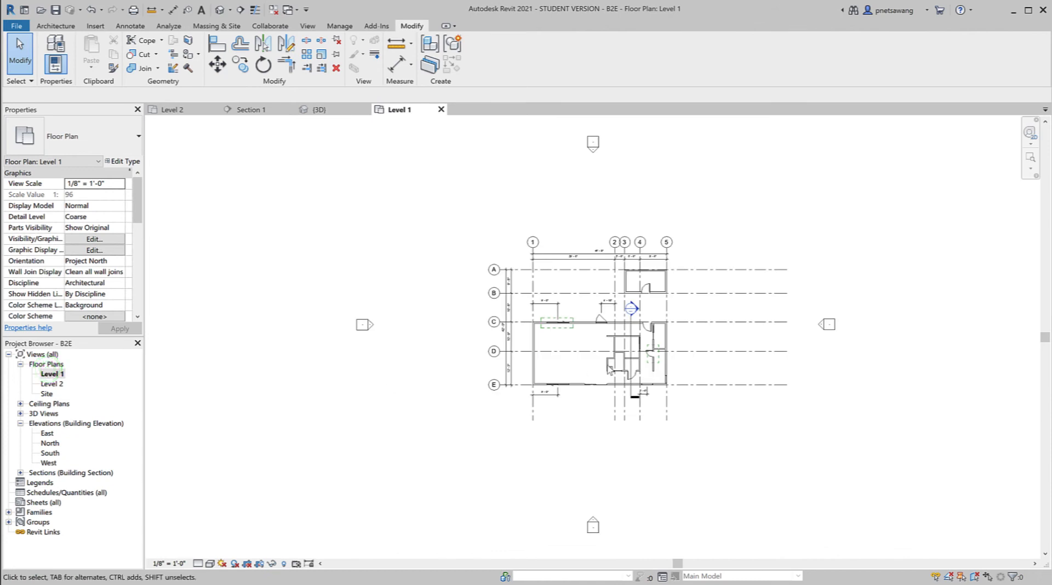
pyautogui.scroll(5, 610, 368)
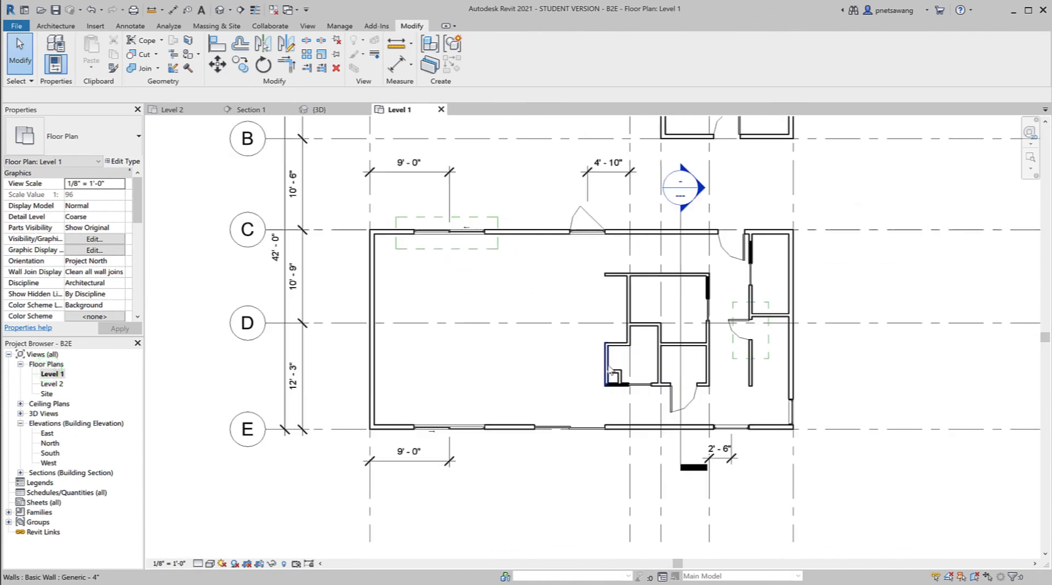
pyautogui.scroll(1, 610, 373)
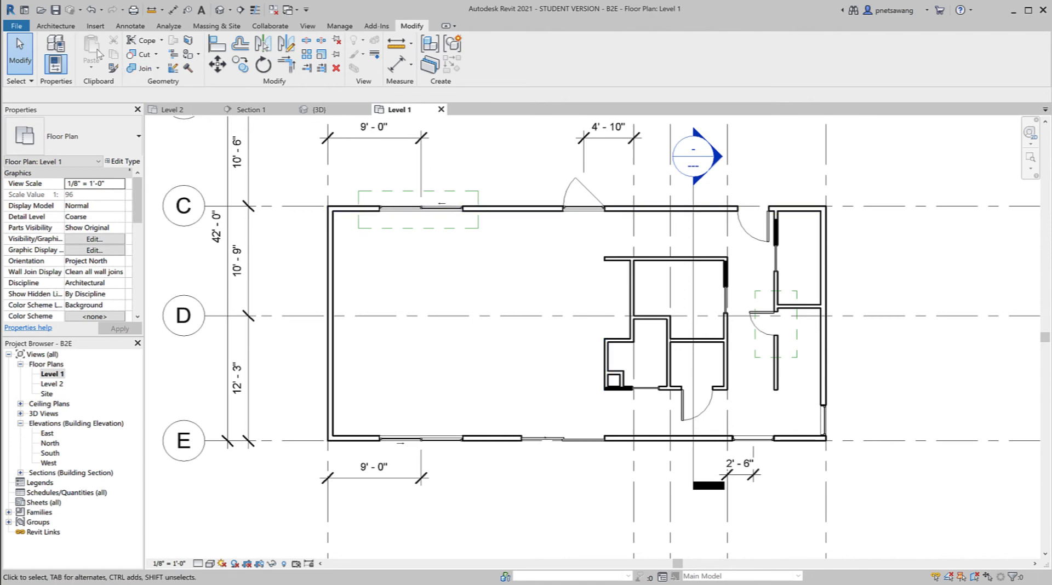
# Start an architectural floor on Level 1 and duplicate the Generic - 12" floor type as Concrete - 4".
pyautogui.click(58, 26)
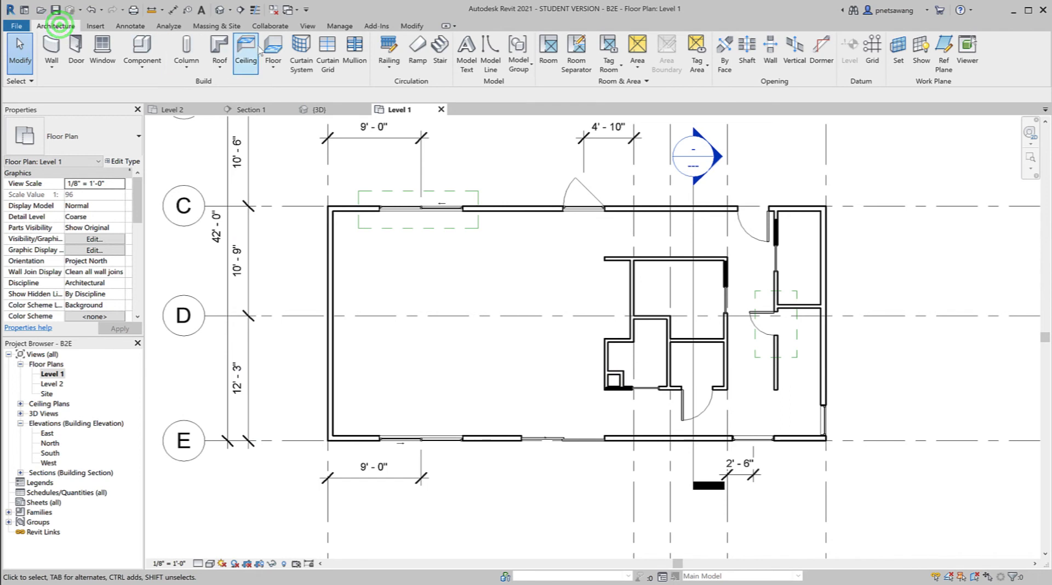
pyautogui.click(273, 43)
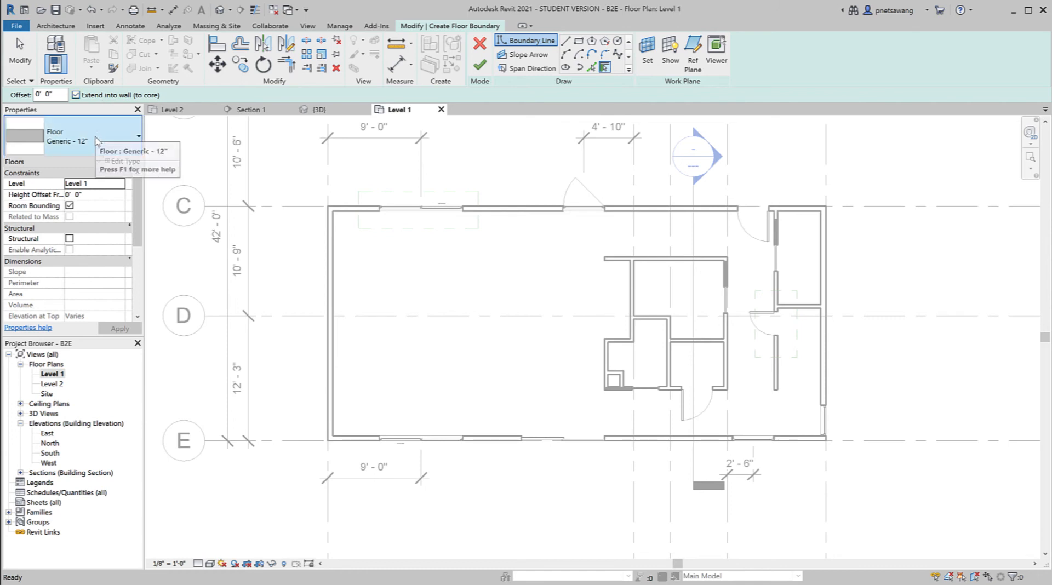
pyautogui.click(97, 141)
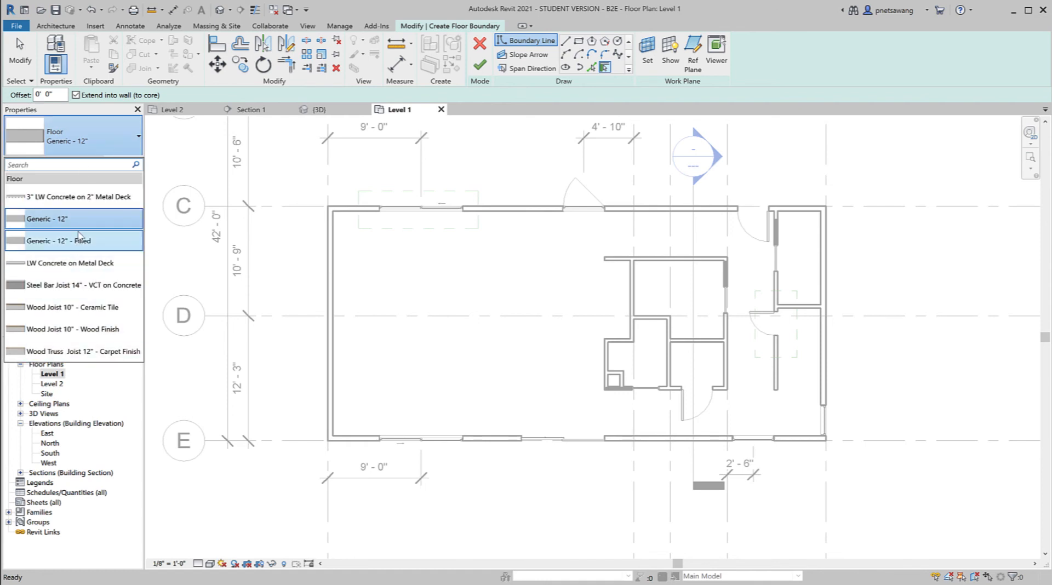
pyautogui.click(83, 137)
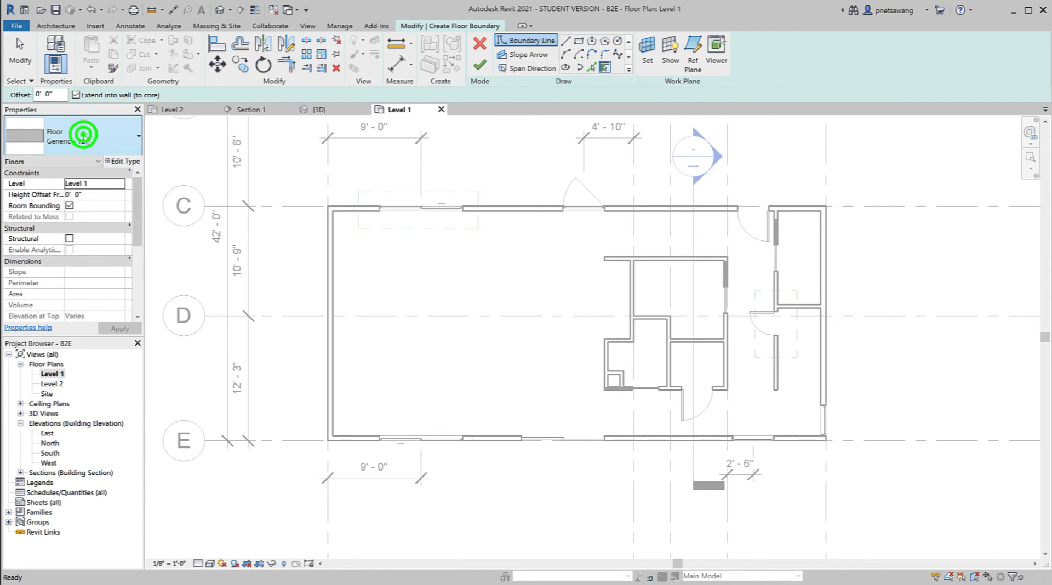
pyautogui.click(125, 163)
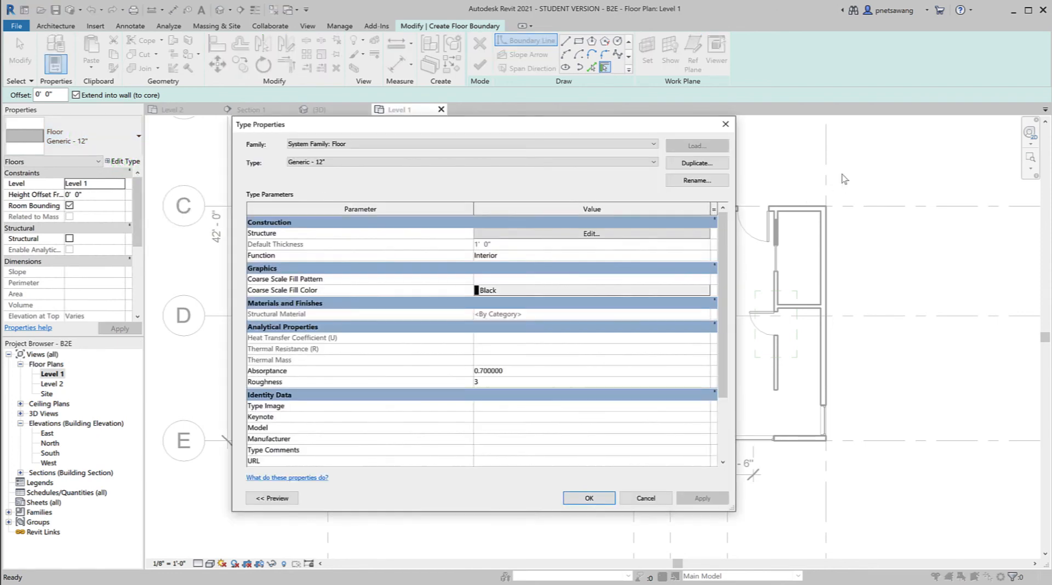
pyautogui.click(706, 165)
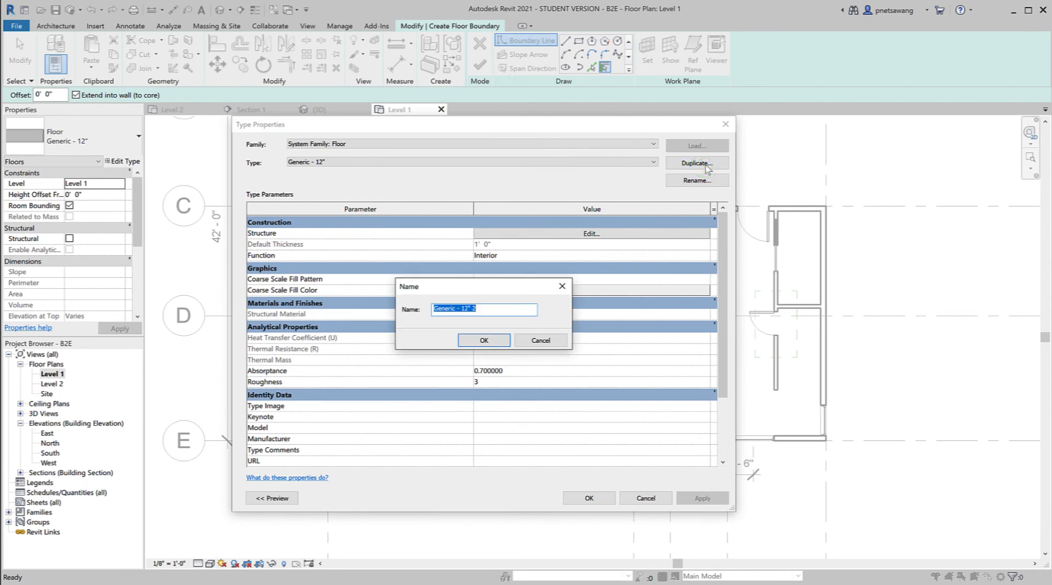
pyautogui.click(489, 309)
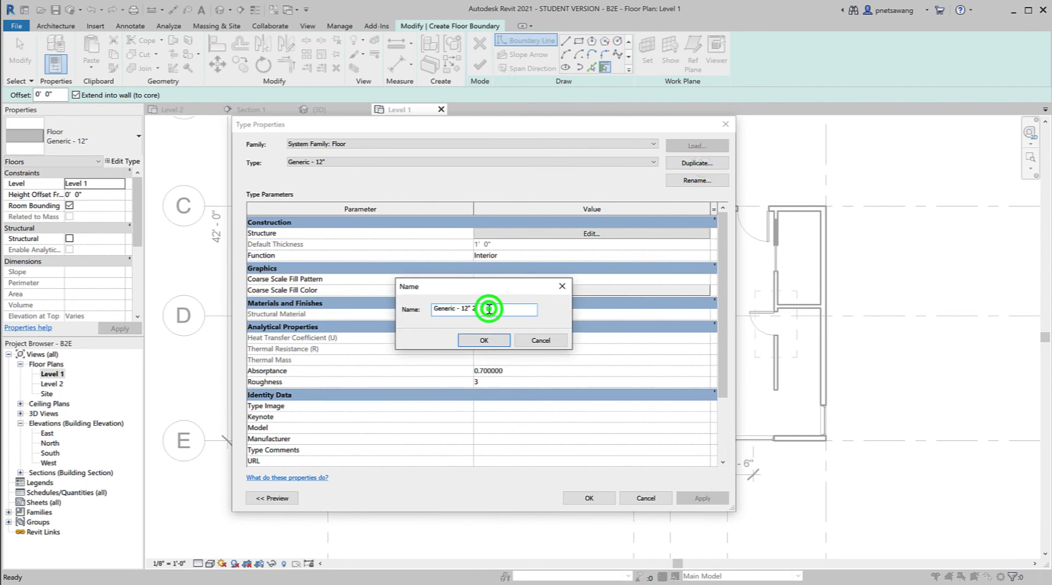
pyautogui.press('BackSpace')
pyautogui.press('BackSpace')
pyautogui.write('4')
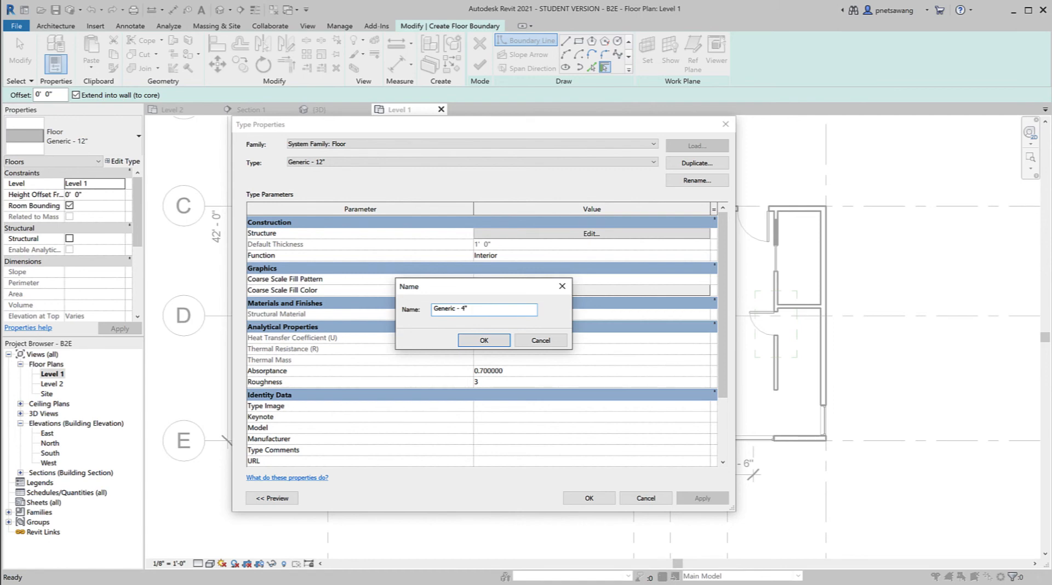
pyautogui.doubleClick(453, 308)
pyautogui.write('Concrete')
pyautogui.click(480, 340)
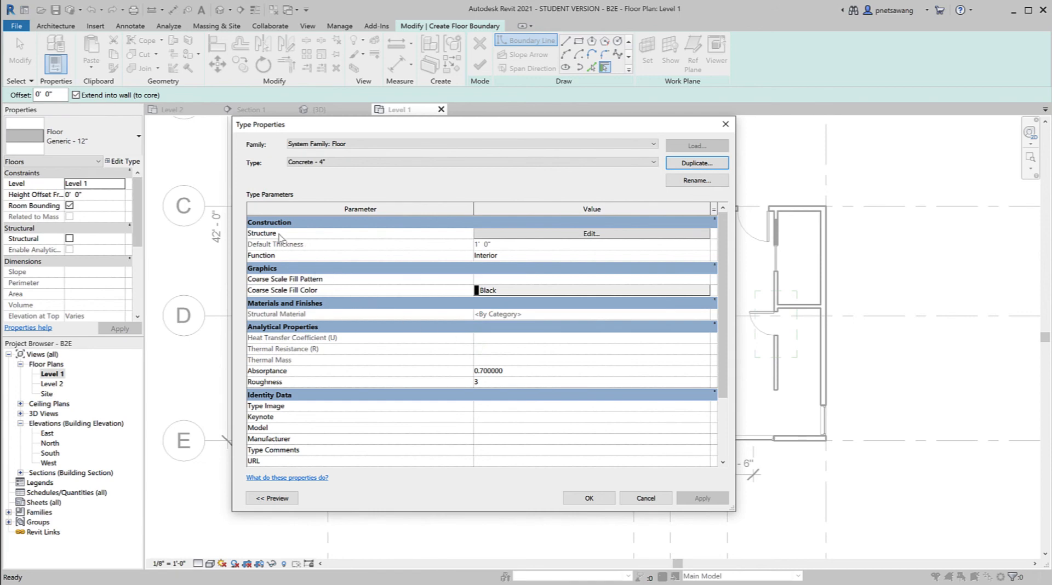
# Assign the Concrete, Cast-in-Place gray material to the structure layer of the Concrete - 4" floor type.
pyautogui.click(549, 234)
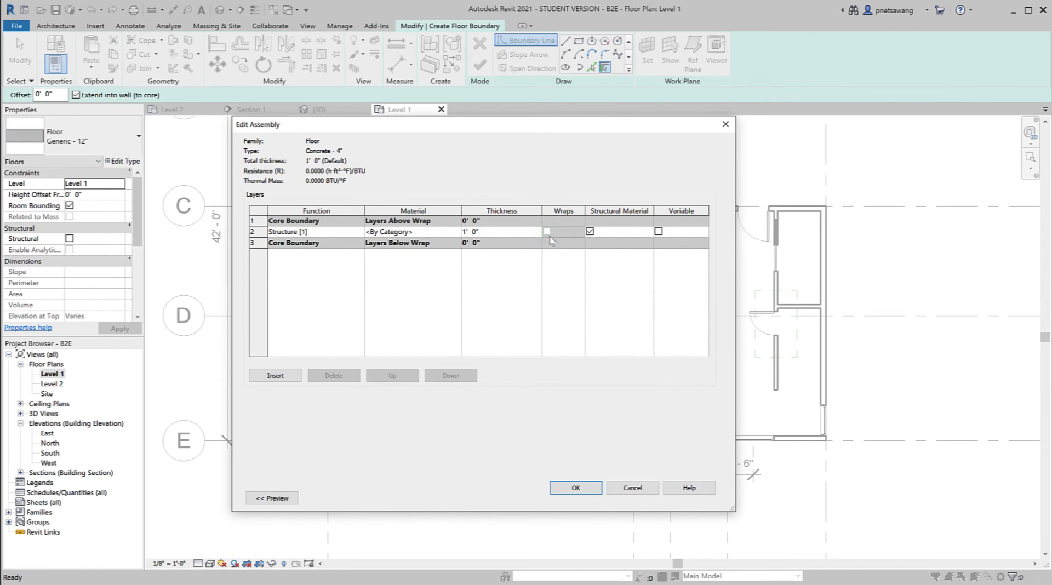
pyautogui.click(434, 235)
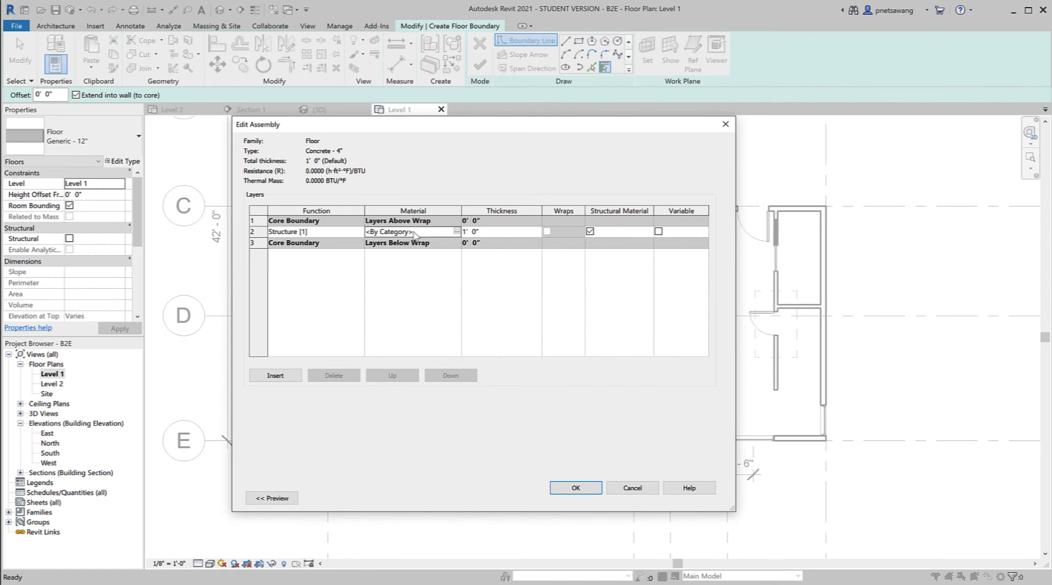
pyautogui.click(457, 233)
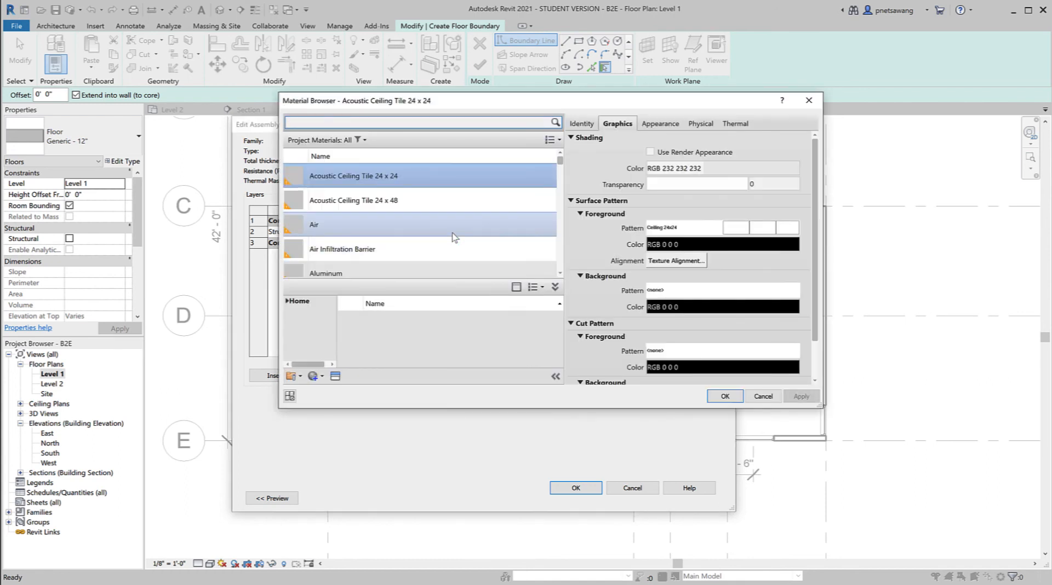
pyautogui.click(342, 122)
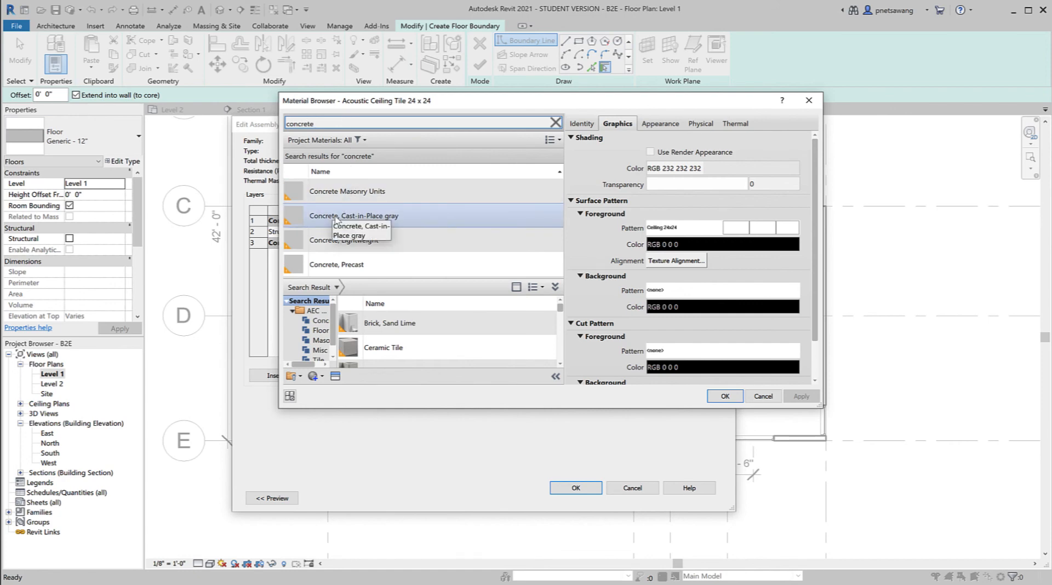
pyautogui.click(336, 218)
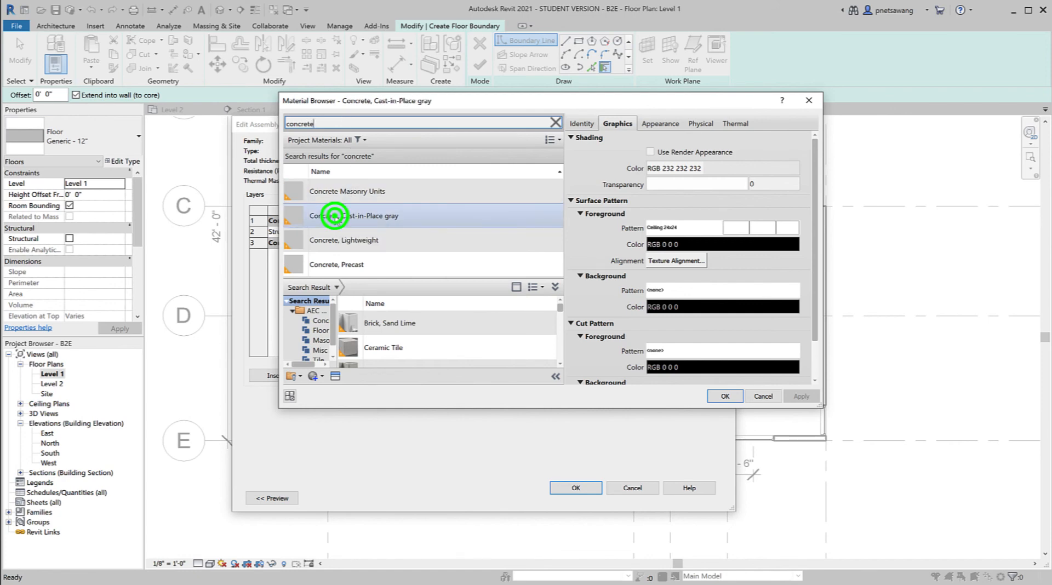
pyautogui.click(725, 397)
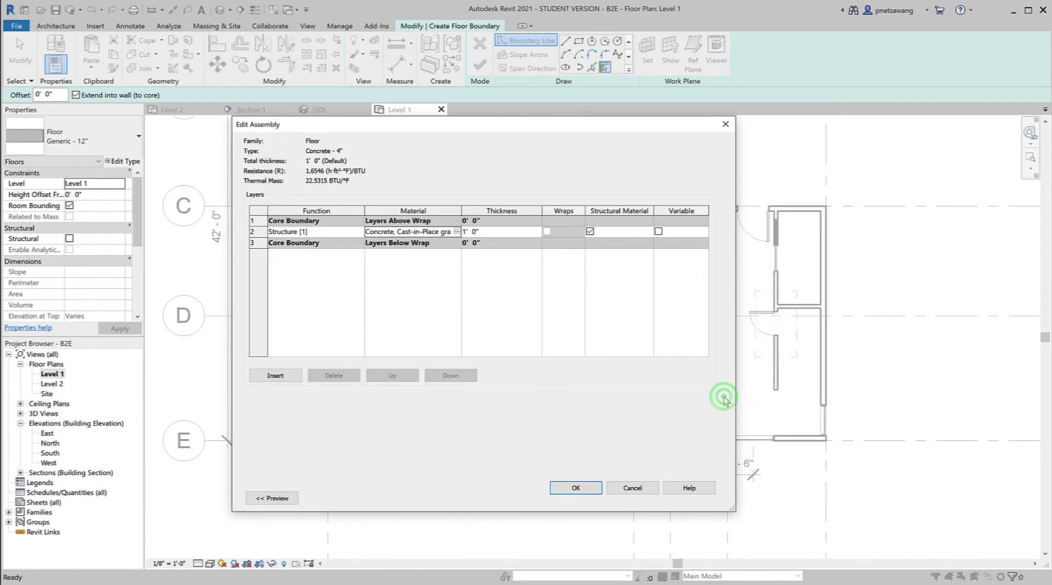
# Set the structure layer's thickness to 4" and accept the new floor type.
pyautogui.click(471, 231)
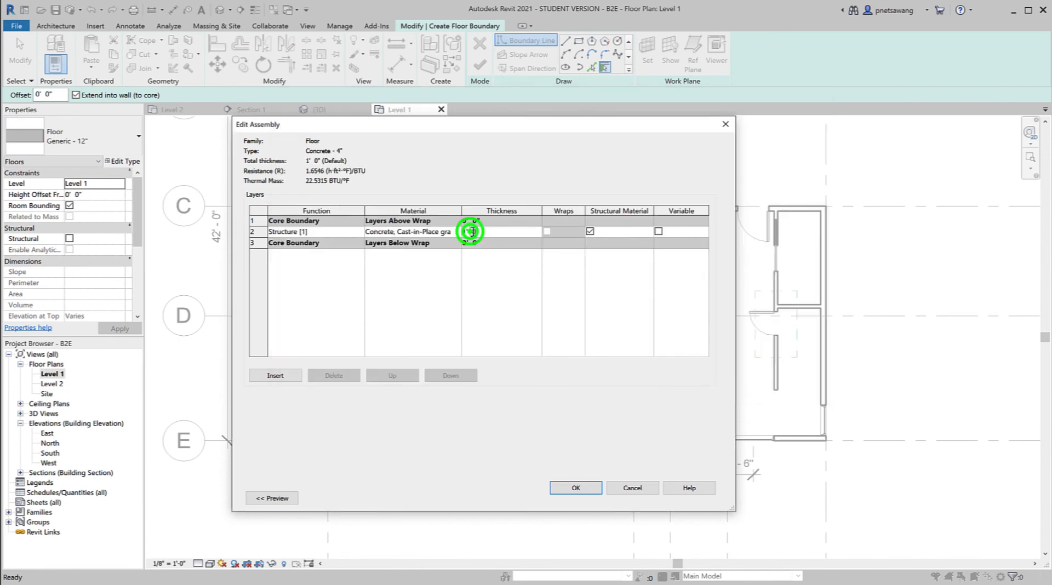
pyautogui.moveTo(474, 231); pyautogui.dragTo(450, 233)
pyautogui.write('4"')
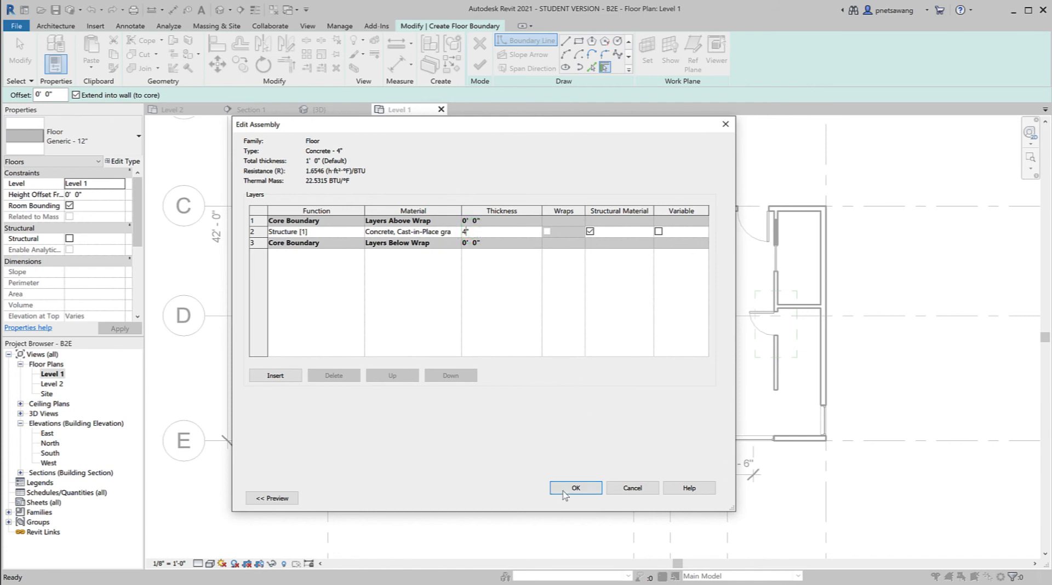
pyautogui.click(570, 489)
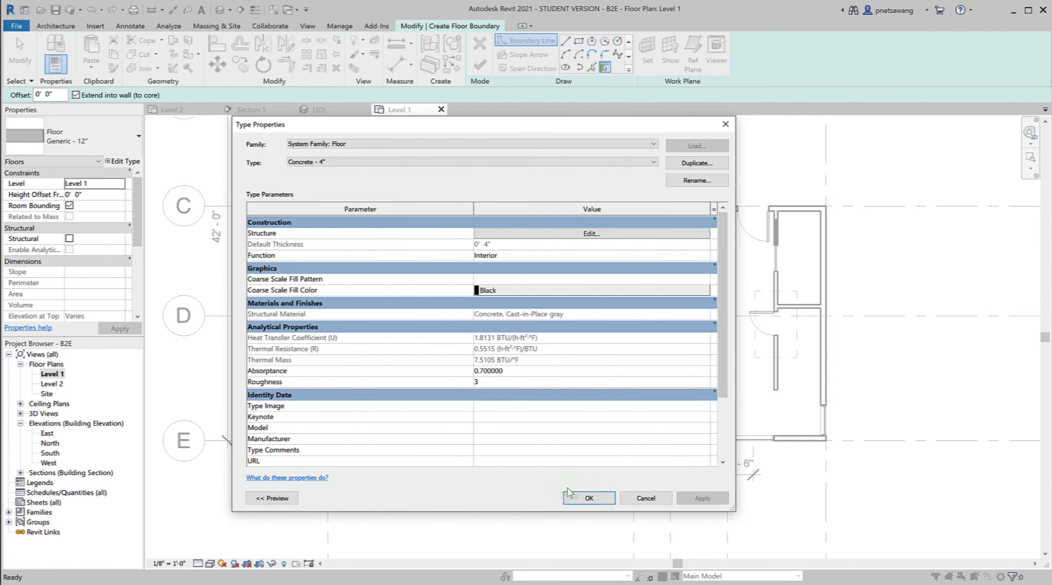
pyautogui.click(571, 493)
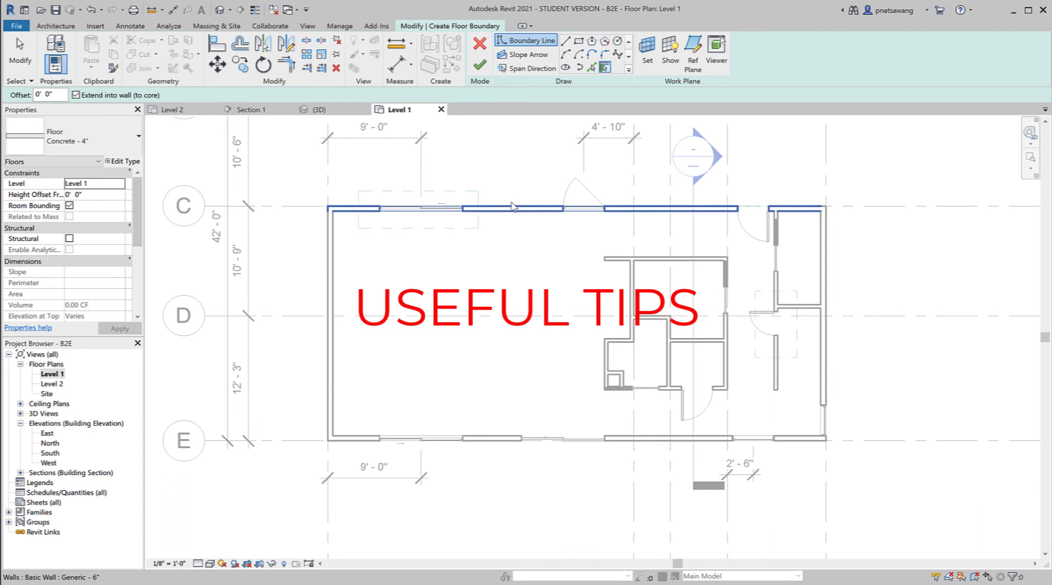
# Create the Level 1 floor boundary from the whole chain of exterior walls and finish the floor.
pyautogui.press('Tab')
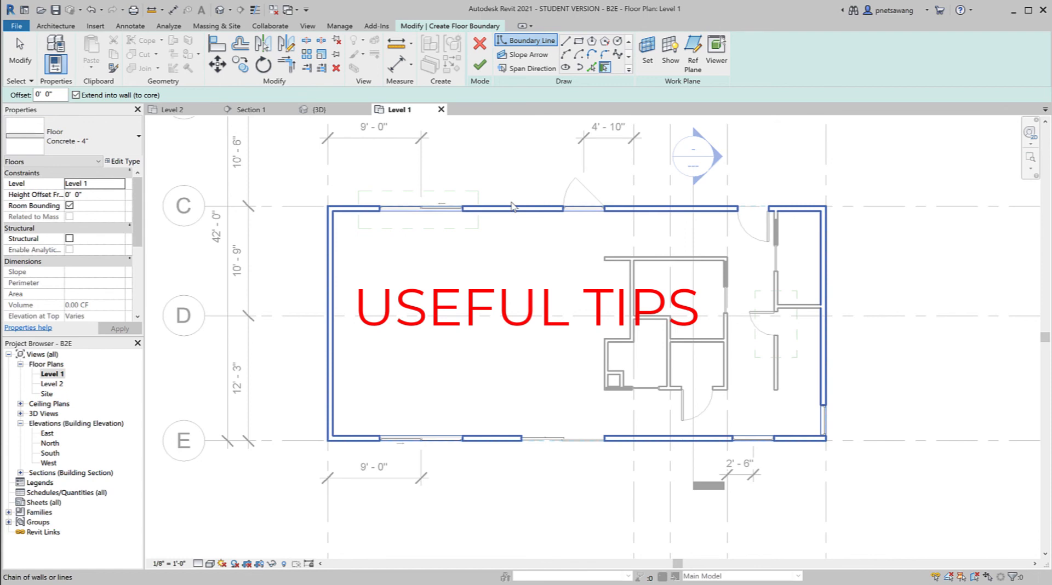
pyautogui.click(512, 207)
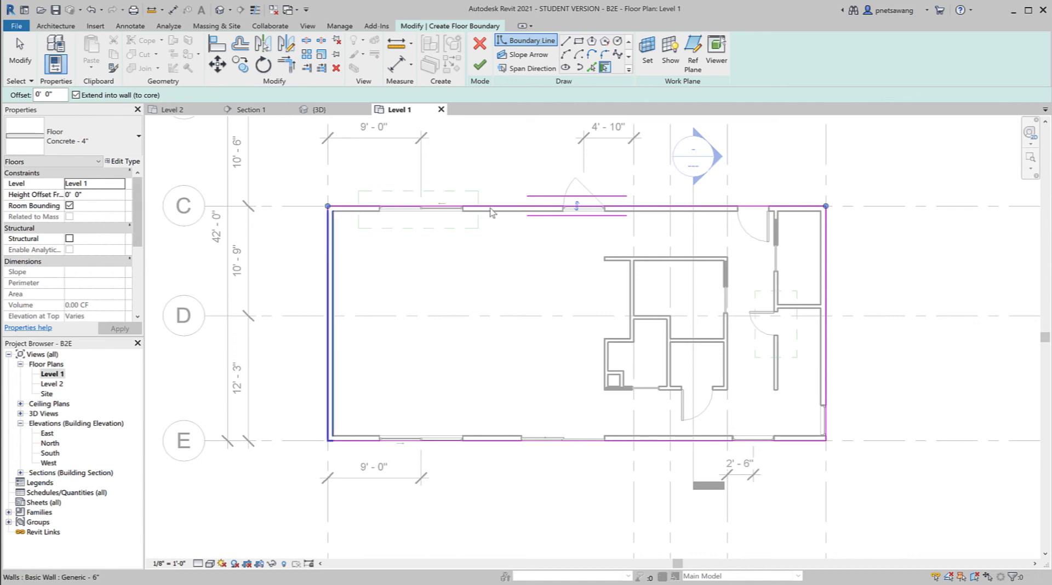
pyautogui.click(478, 65)
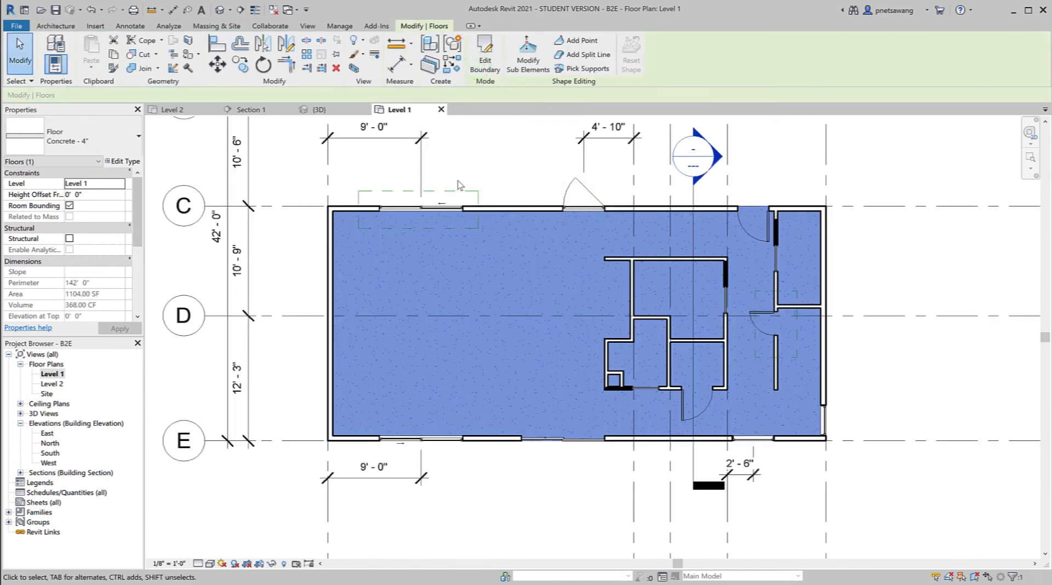
# Examine the new Level 1 slab in Section 1 and from below in the 3D view, then deselect it.
pyautogui.doubleClick(686, 166)
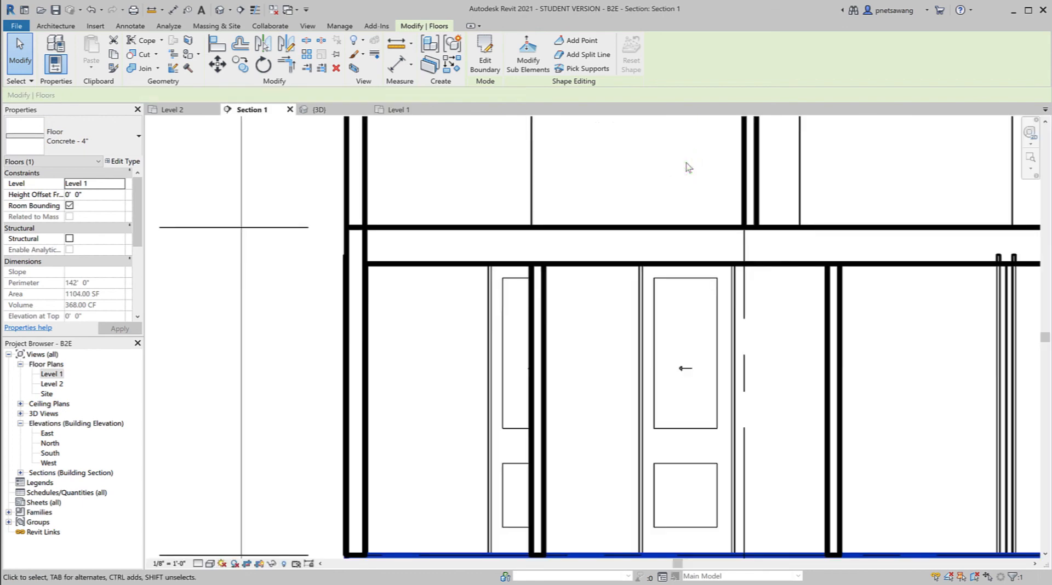
pyautogui.scroll(-4, 472, 297)
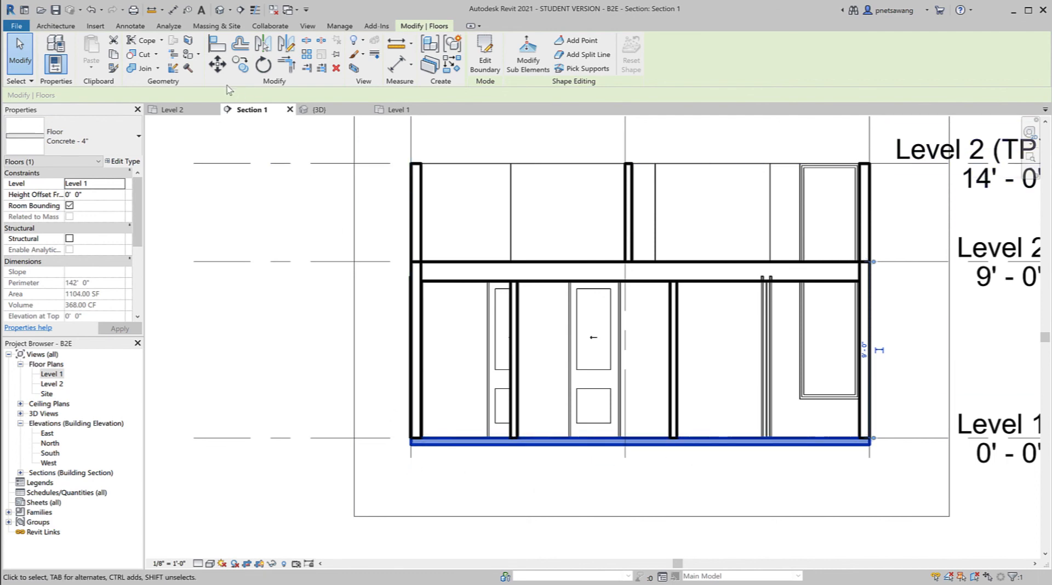
pyautogui.click(329, 112)
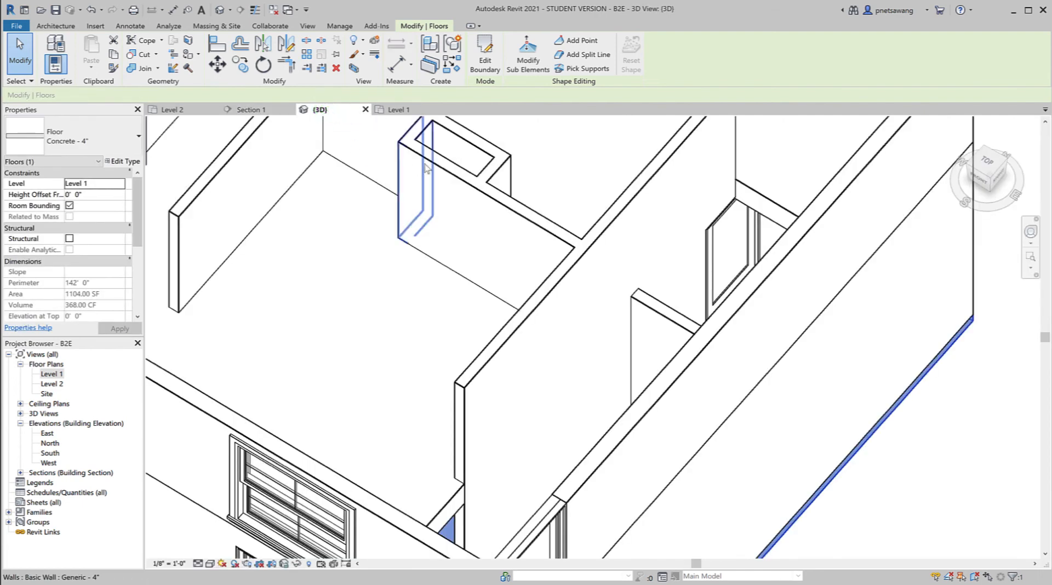
pyautogui.scroll(-2, 430, 167)
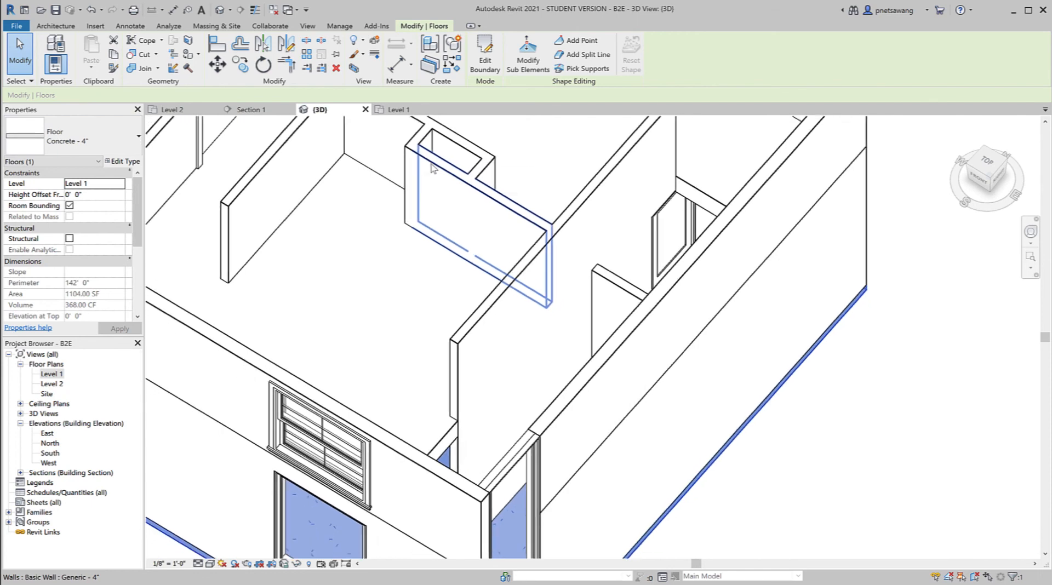
pyautogui.scroll(-3, 431, 168)
pyautogui.scroll(2, 432, 164)
pyautogui.moveTo(432, 164); pyautogui.dragTo(644, 296, button='middle')
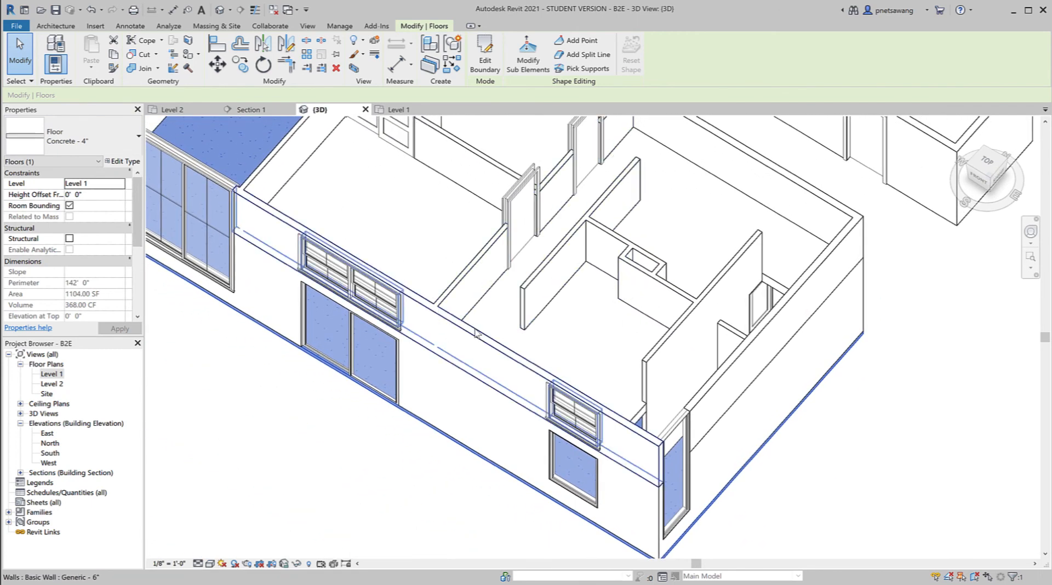
pyautogui.keyDown('shift'); pyautogui.moveTo(522, 353); pyautogui.dragTo(582, 275, button='middle'); pyautogui.keyUp('shift')
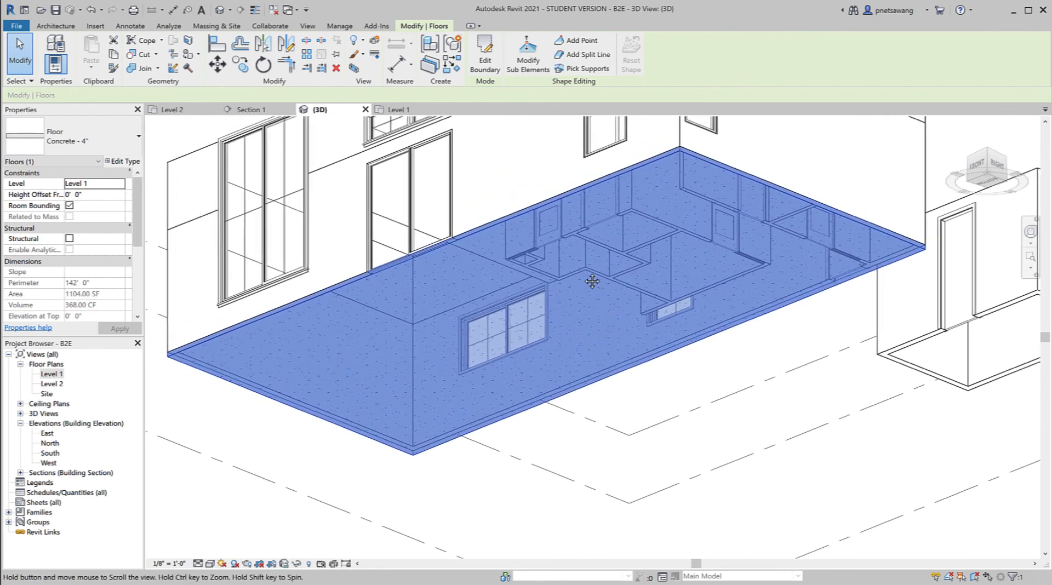
pyautogui.click(705, 450)
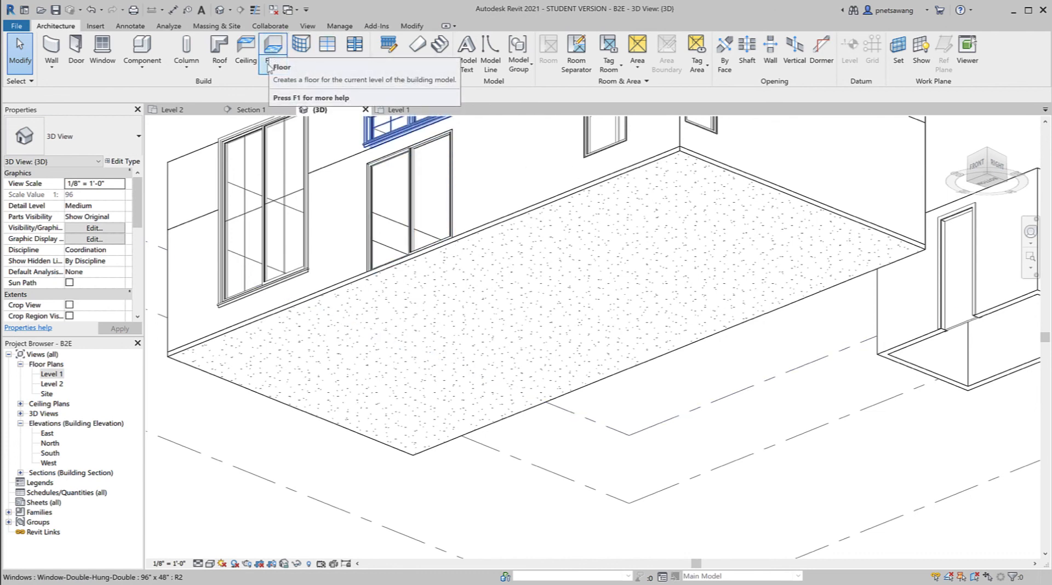
# Add a Thickened 24" x 12" slab edge along the whole bottom perimeter of the Level 1 floor and inspect it in Section 1.
pyautogui.click(269, 65)
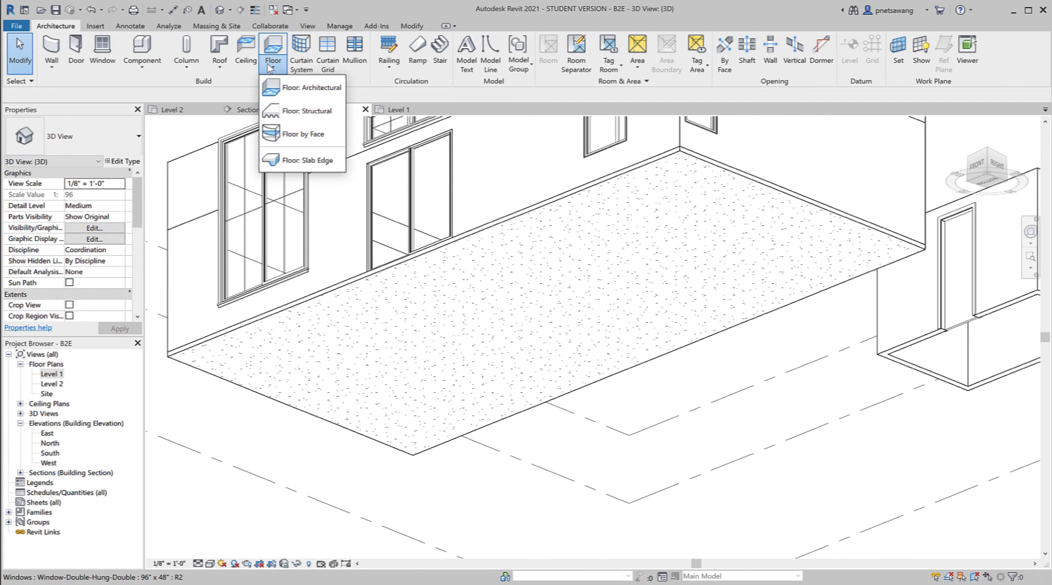
pyautogui.click(298, 161)
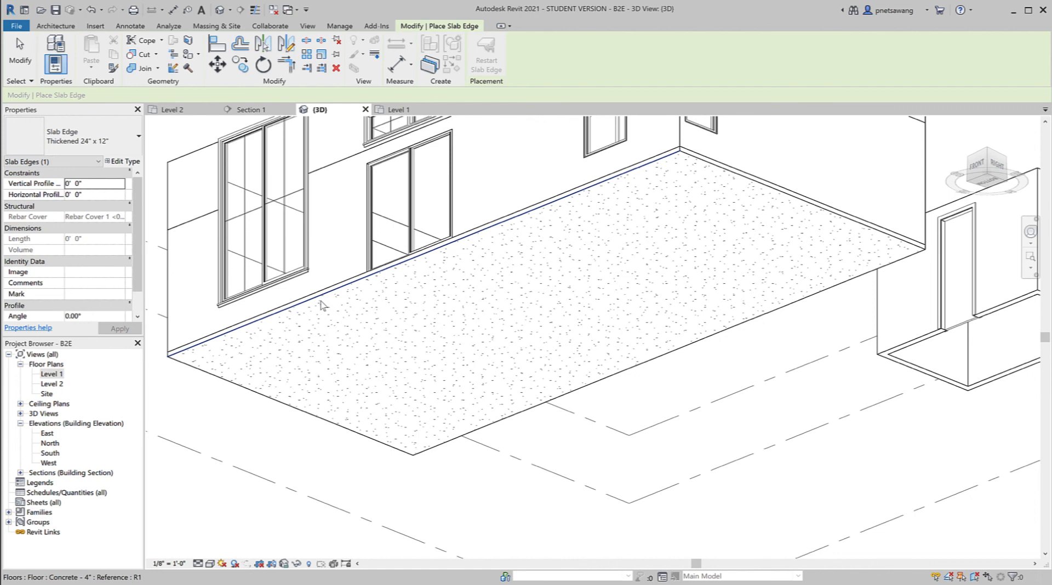
pyautogui.press('Tab')
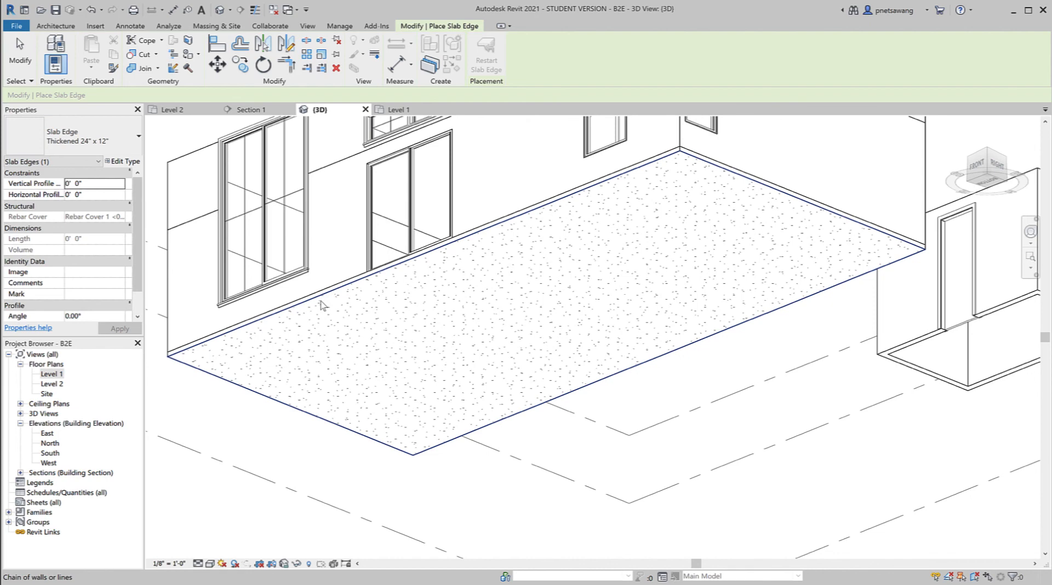
pyautogui.click(322, 304)
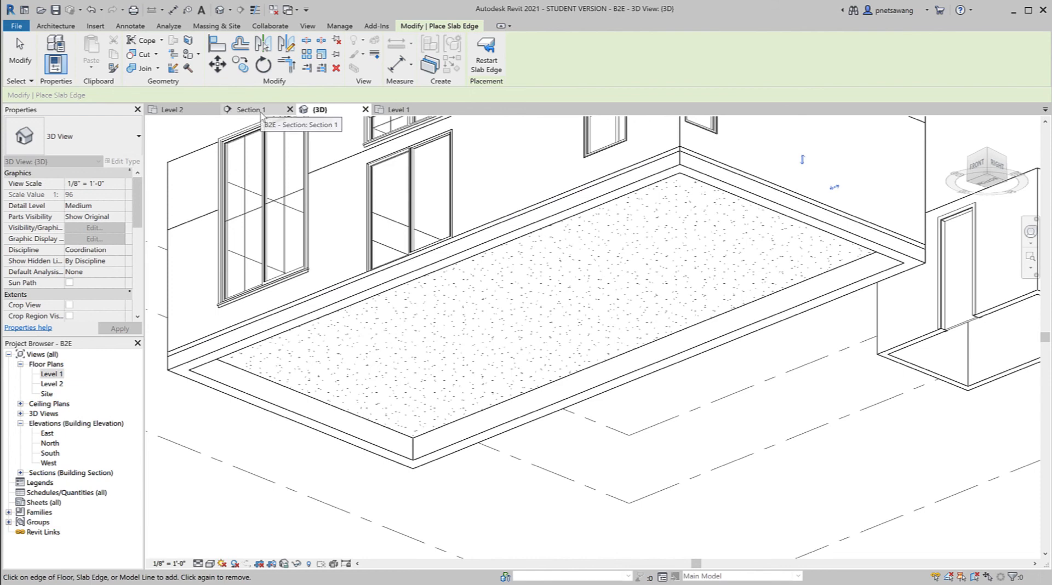
pyautogui.click(261, 110)
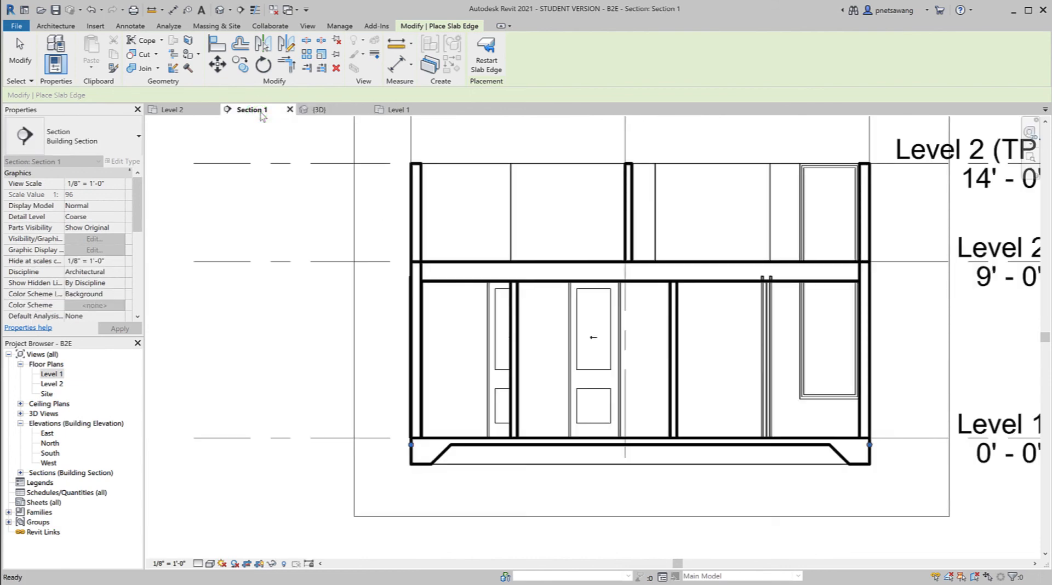